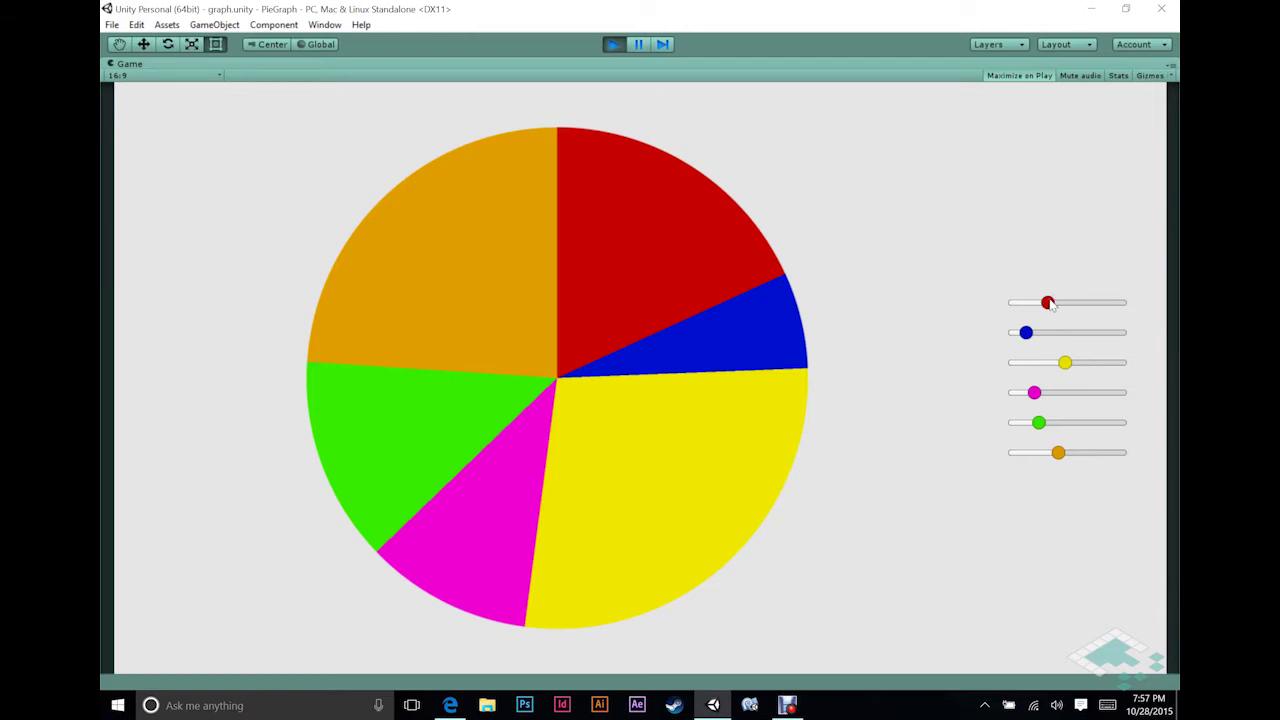
Adjust the pie sliders: zero blue and yellow, then enlarge red and blue slices.
left_click_drag(1048, 302, 1021, 303)
left_click_drag(1064, 362, 994, 423)
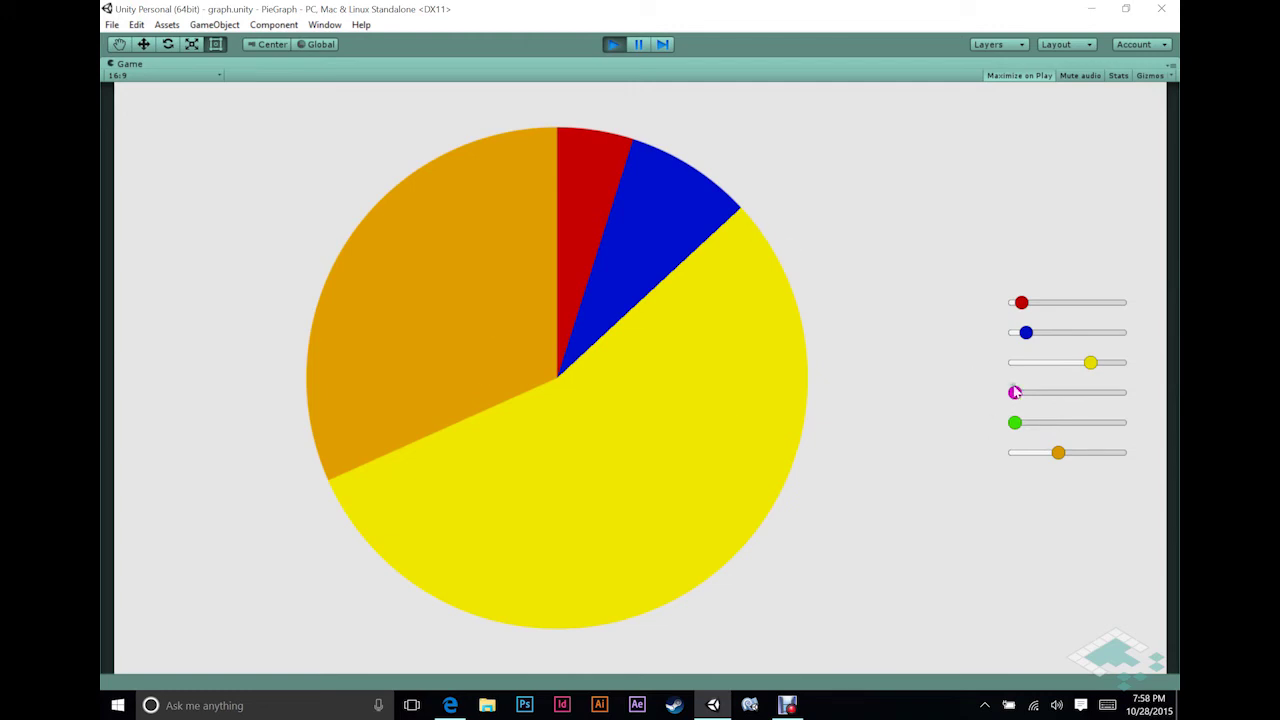
left_click_drag(1026, 333, 1000, 336)
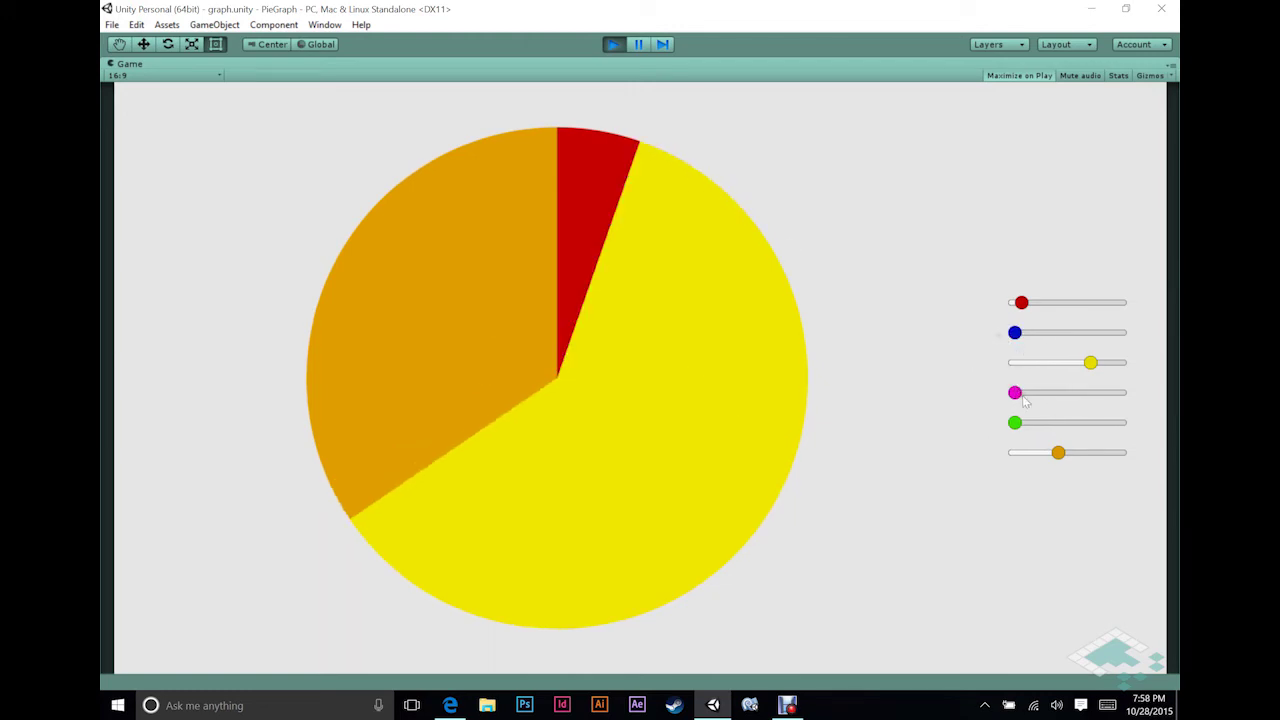
left_click_drag(1089, 362, 980, 364)
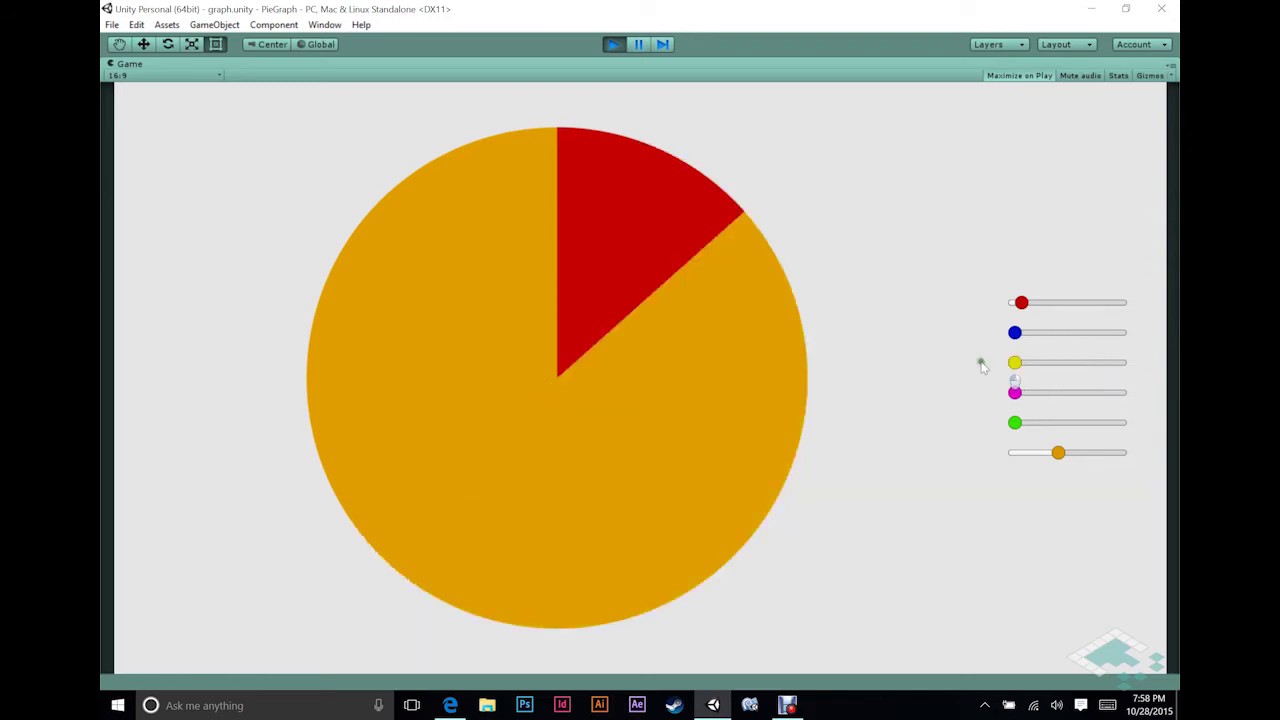
mouse_move(1021, 302)
left_mouse_down()
mouse_move(1081, 316)
mouse_move(1023, 316)
left_mouse_up()
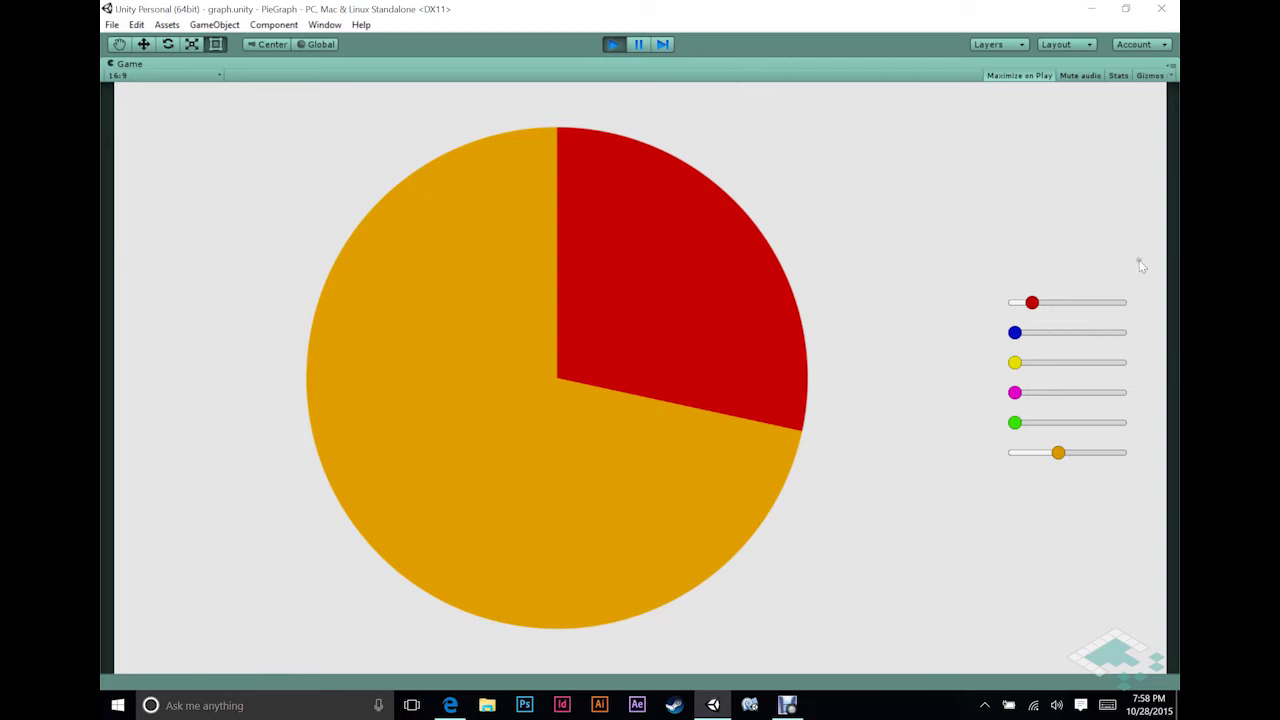
left_click_drag(1015, 332, 1052, 335)
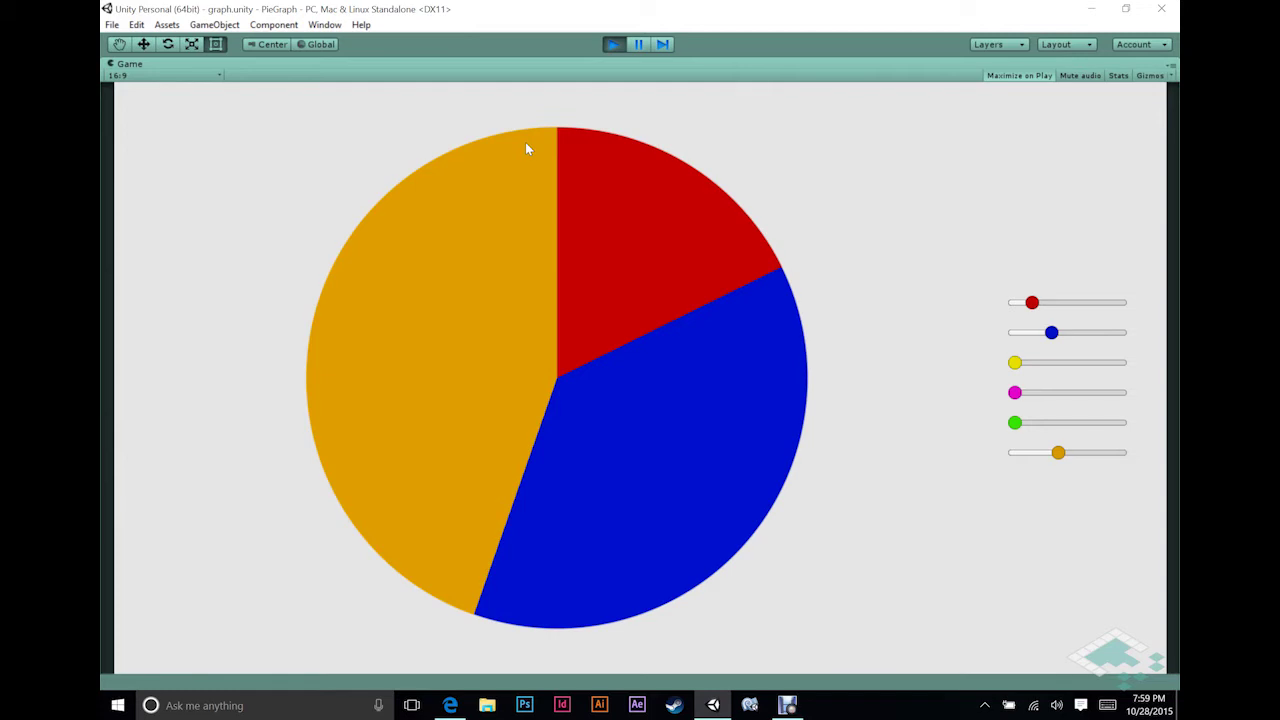
Exit Play mode and create a new 2D project called 'Graph Tutorial'.
left_click(614, 46)
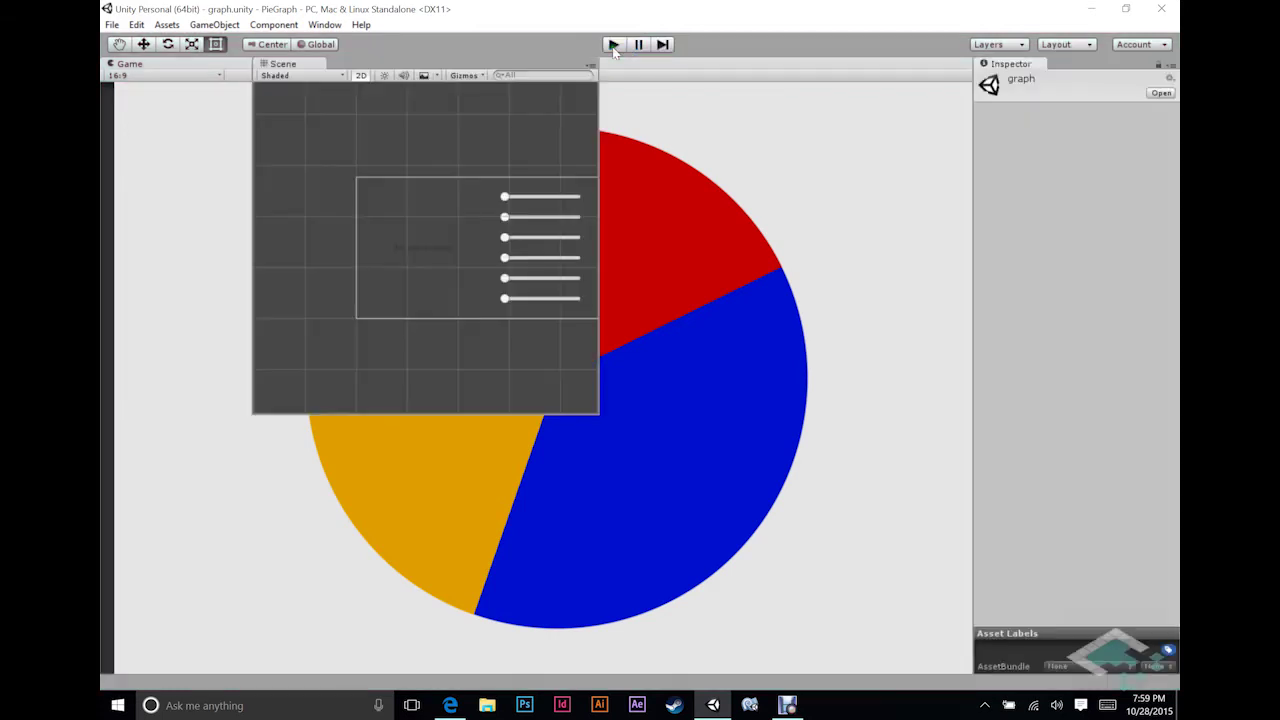
left_click(107, 27)
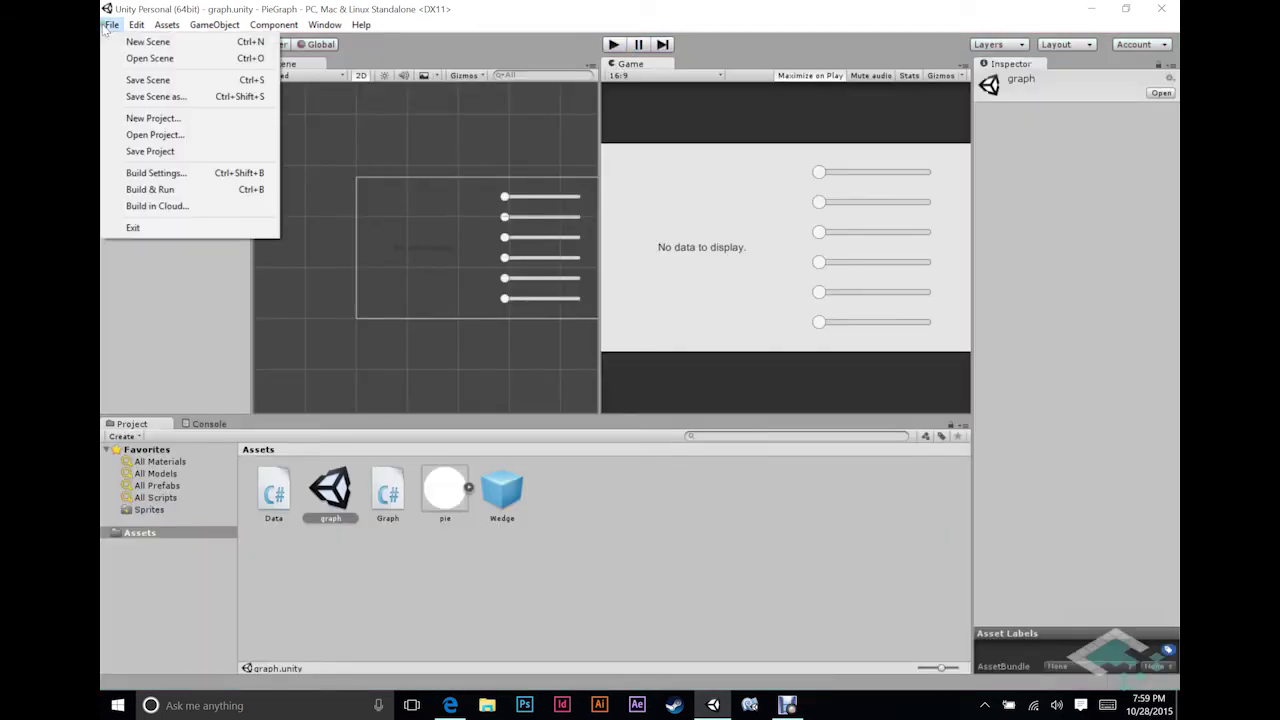
left_click(150, 118)
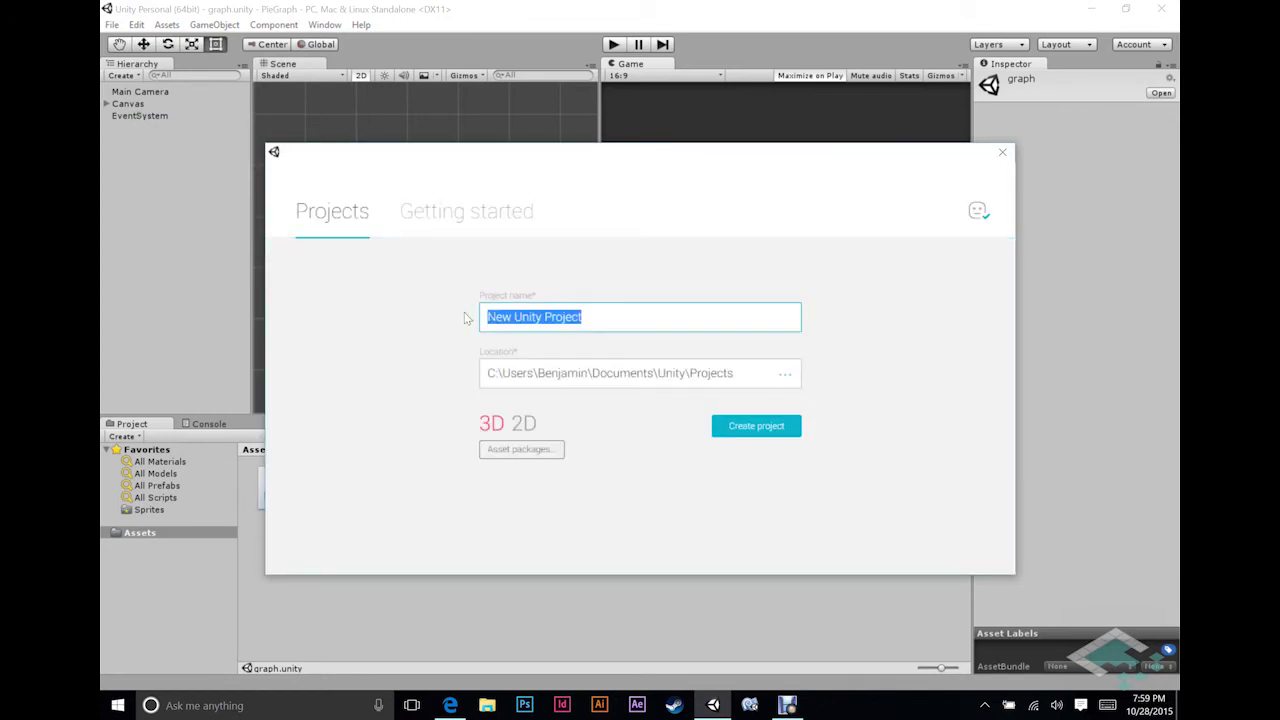
type("Graph Tu")
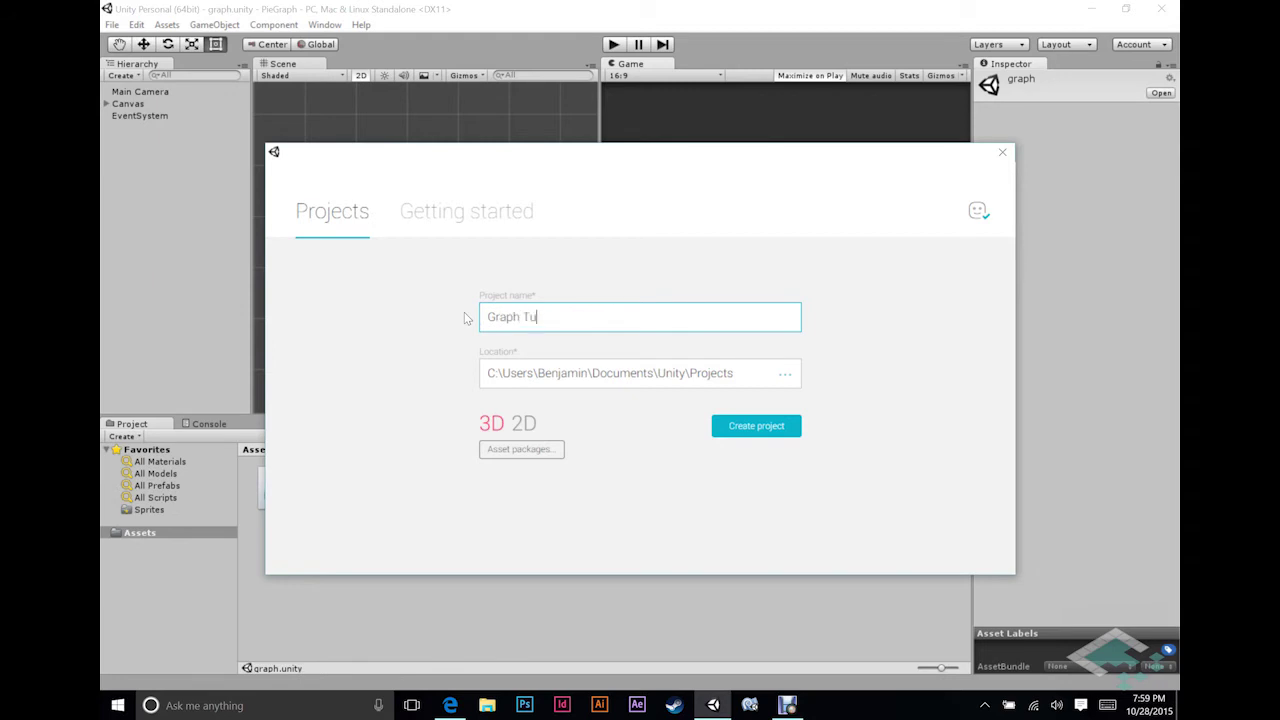
type("torial")
left_click(525, 427)
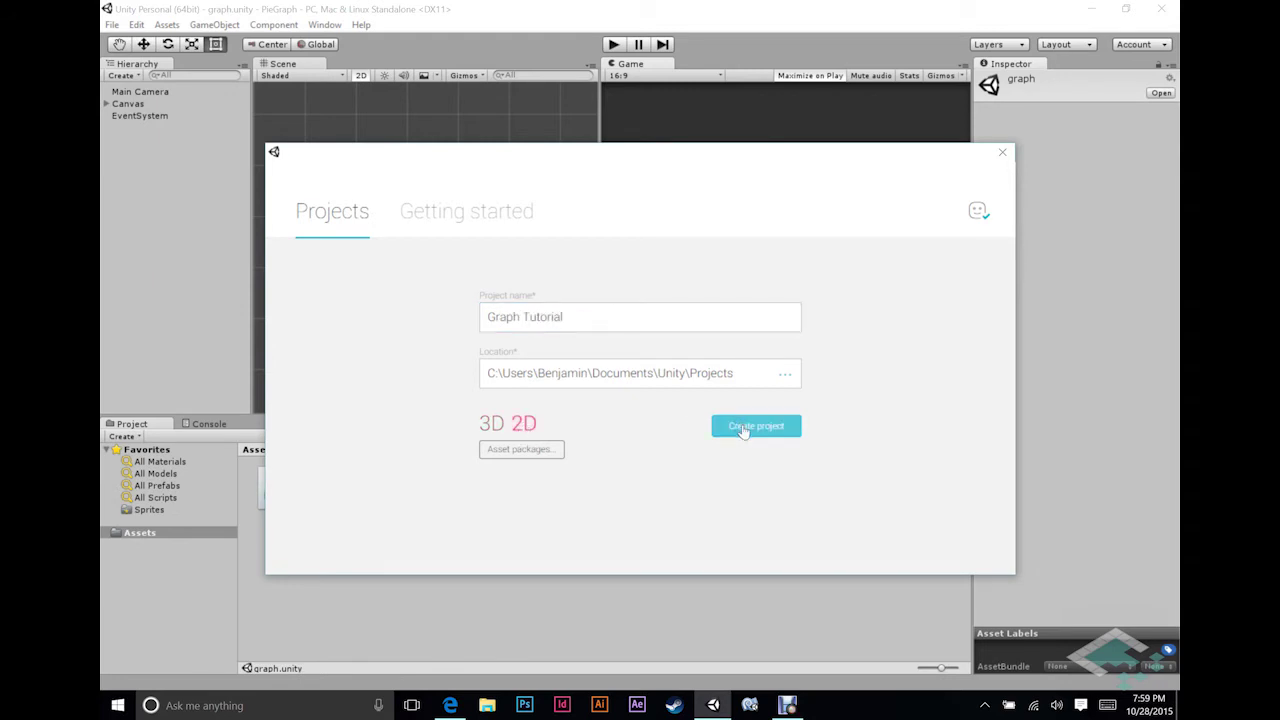
left_click(743, 428)
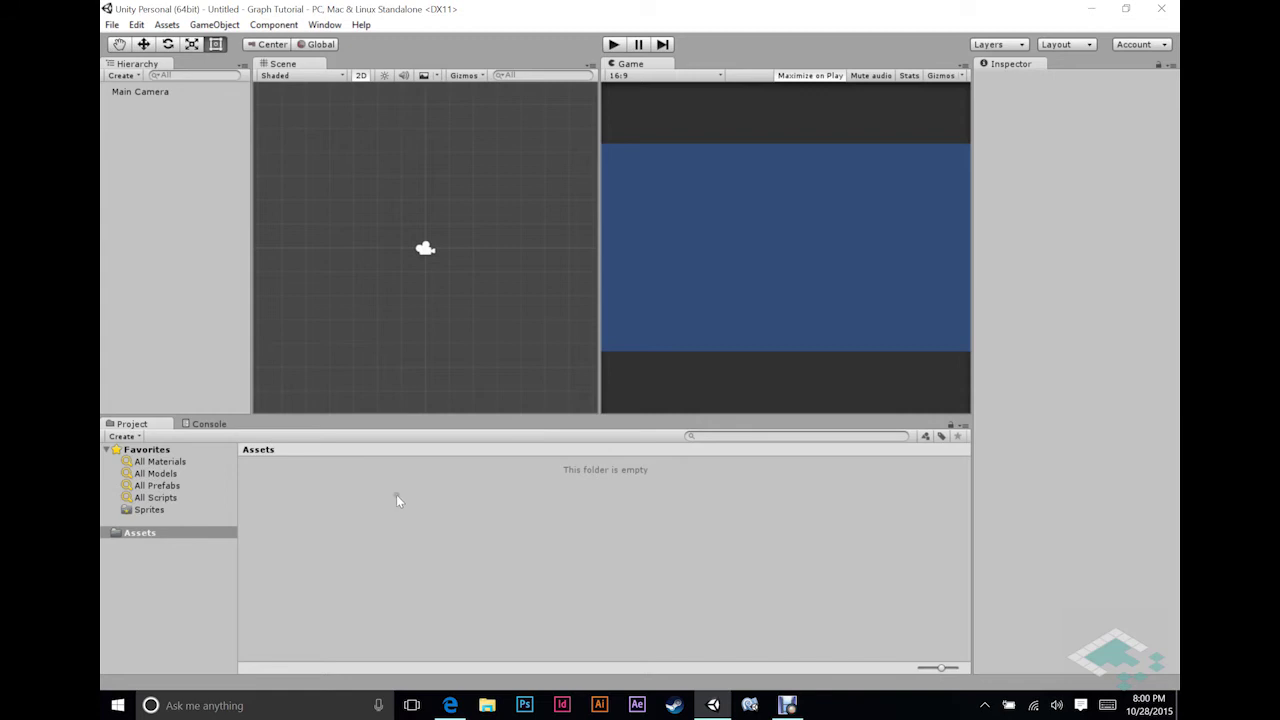
right_click(396, 494)
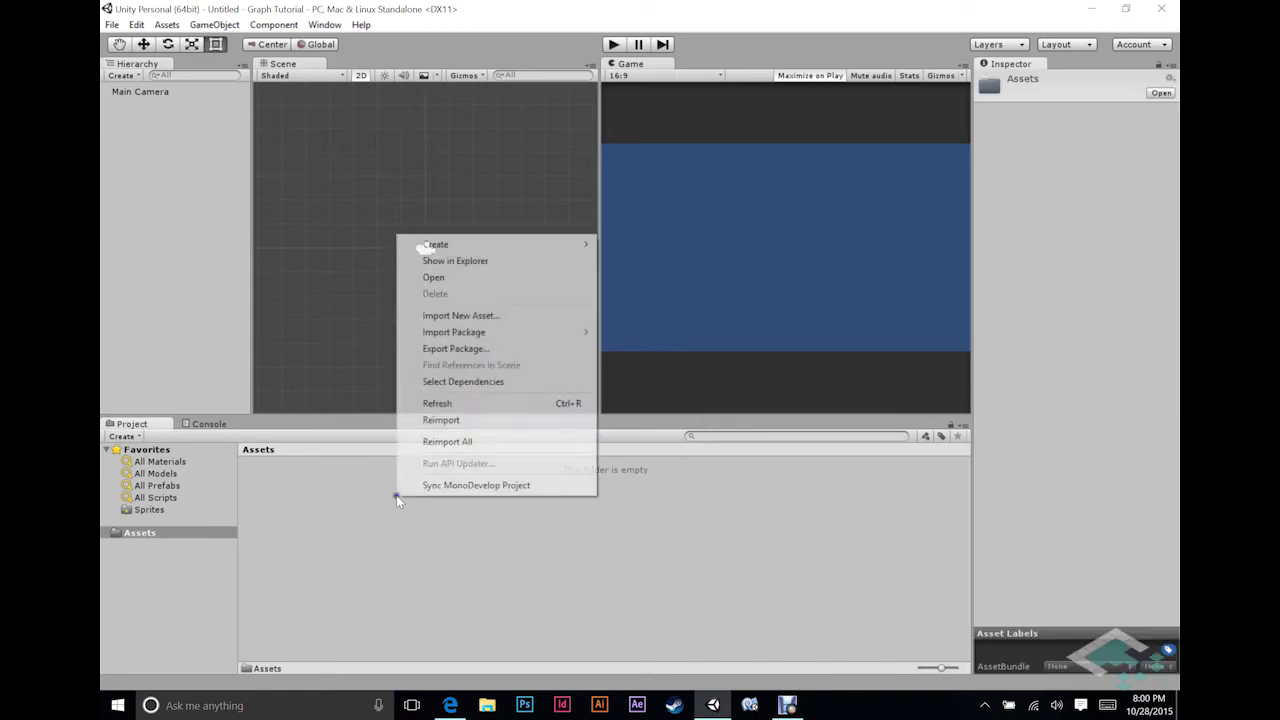
Import circle.png from the Desktop into Assets as a Sprite (2D and UI).
left_click(466, 316)
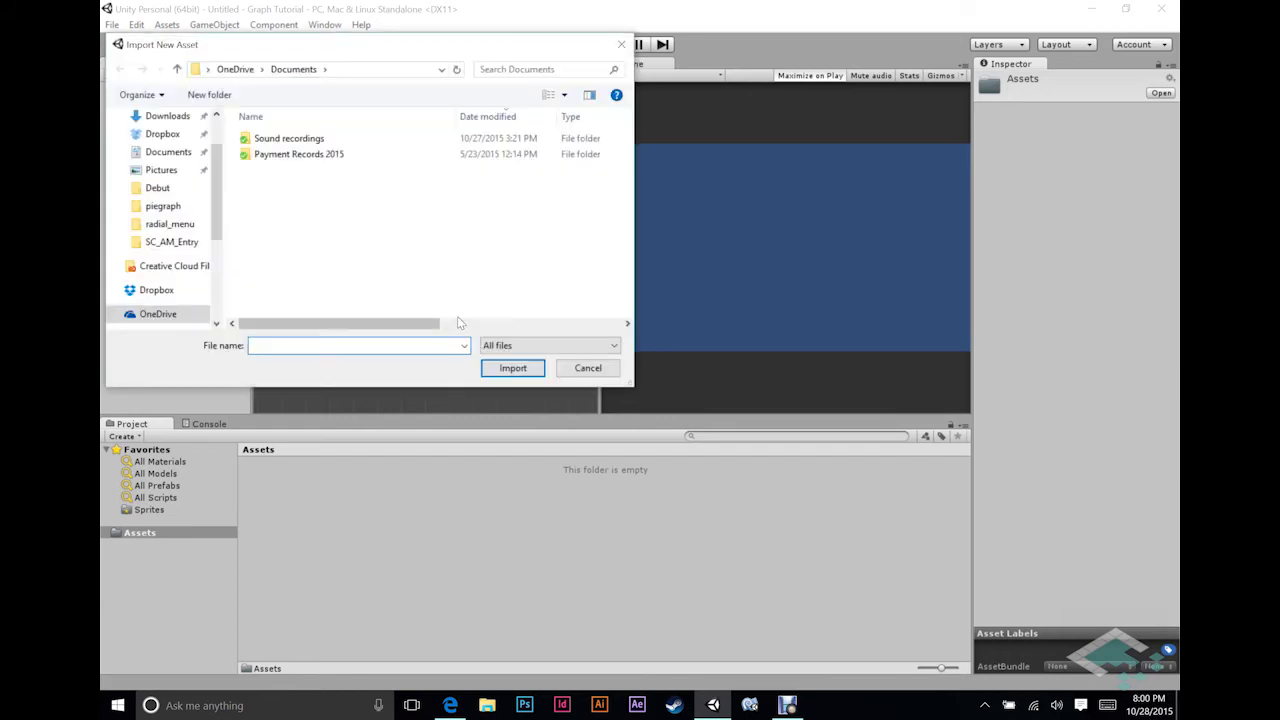
scroll(183, 170, "up", 1)
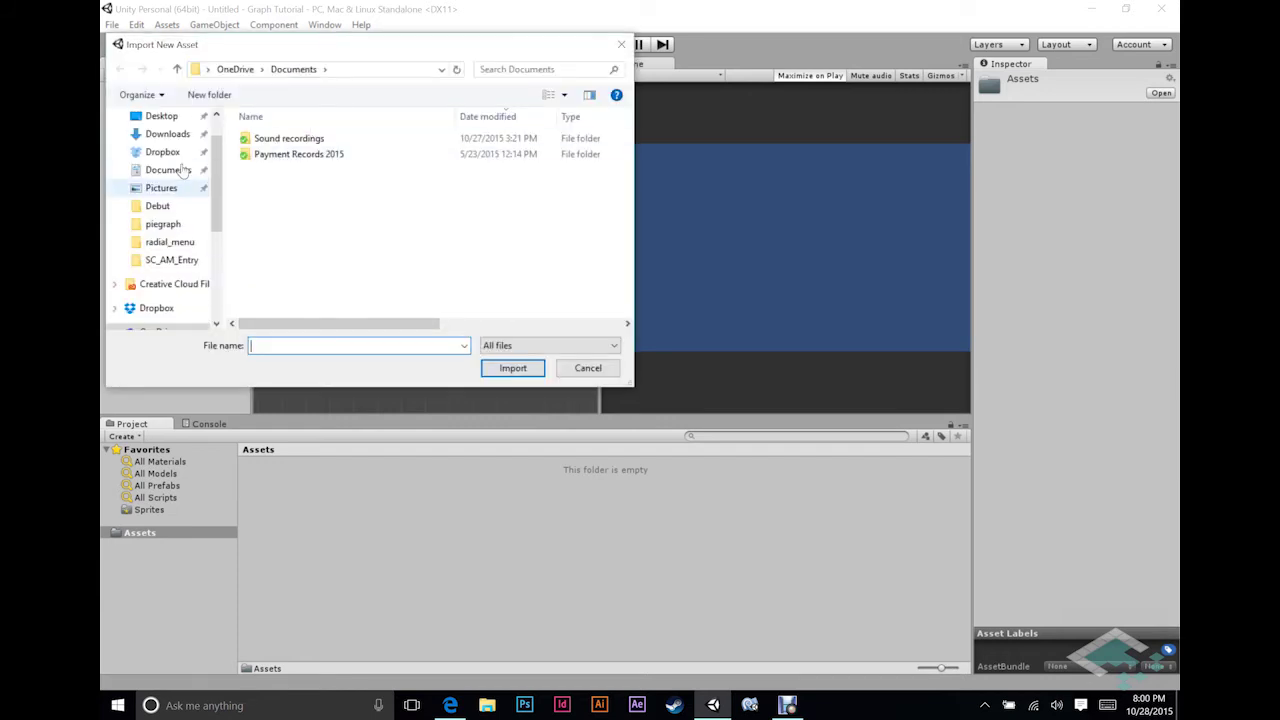
scroll(183, 170, "up", 2)
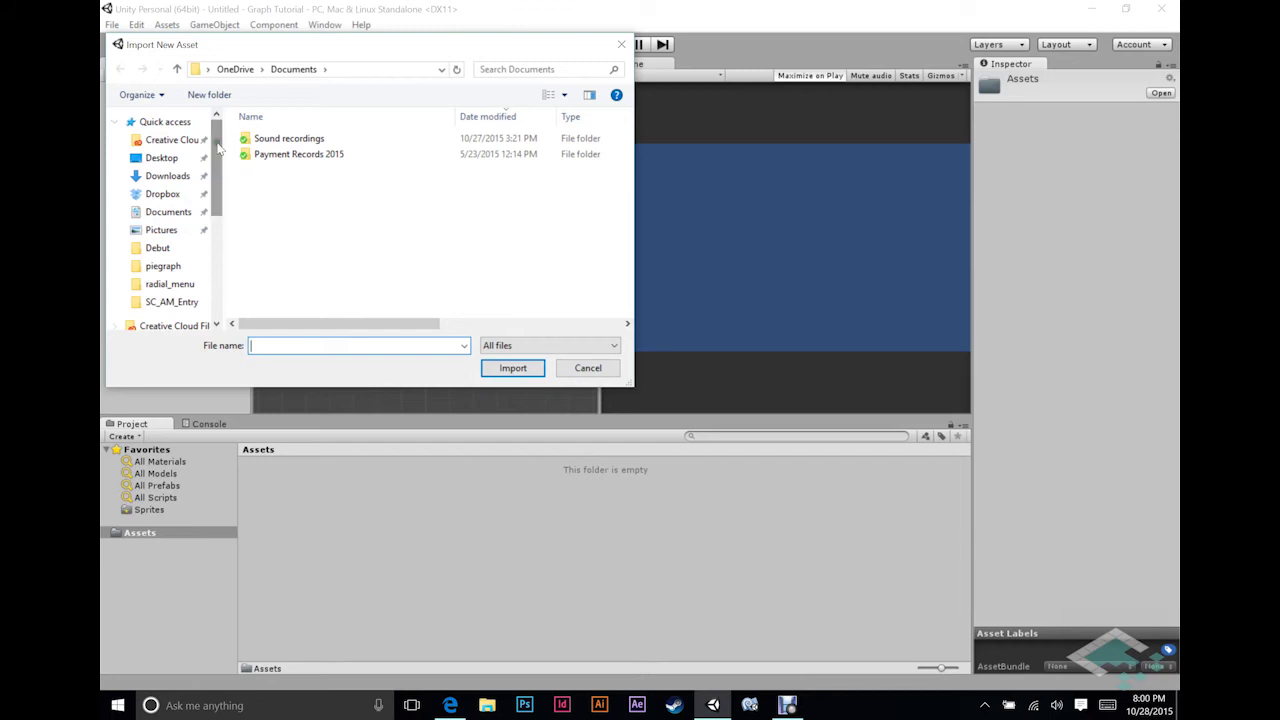
left_click(161, 158)
double_click(291, 152)
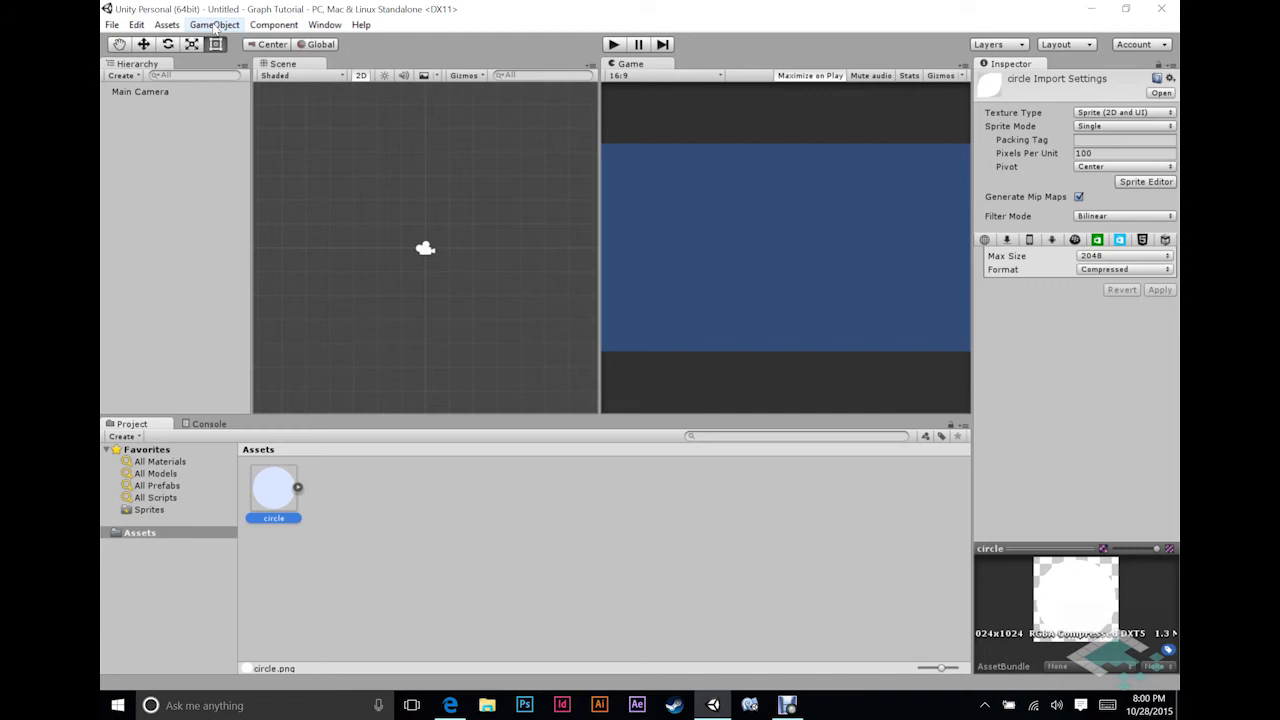
left_click(214, 26)
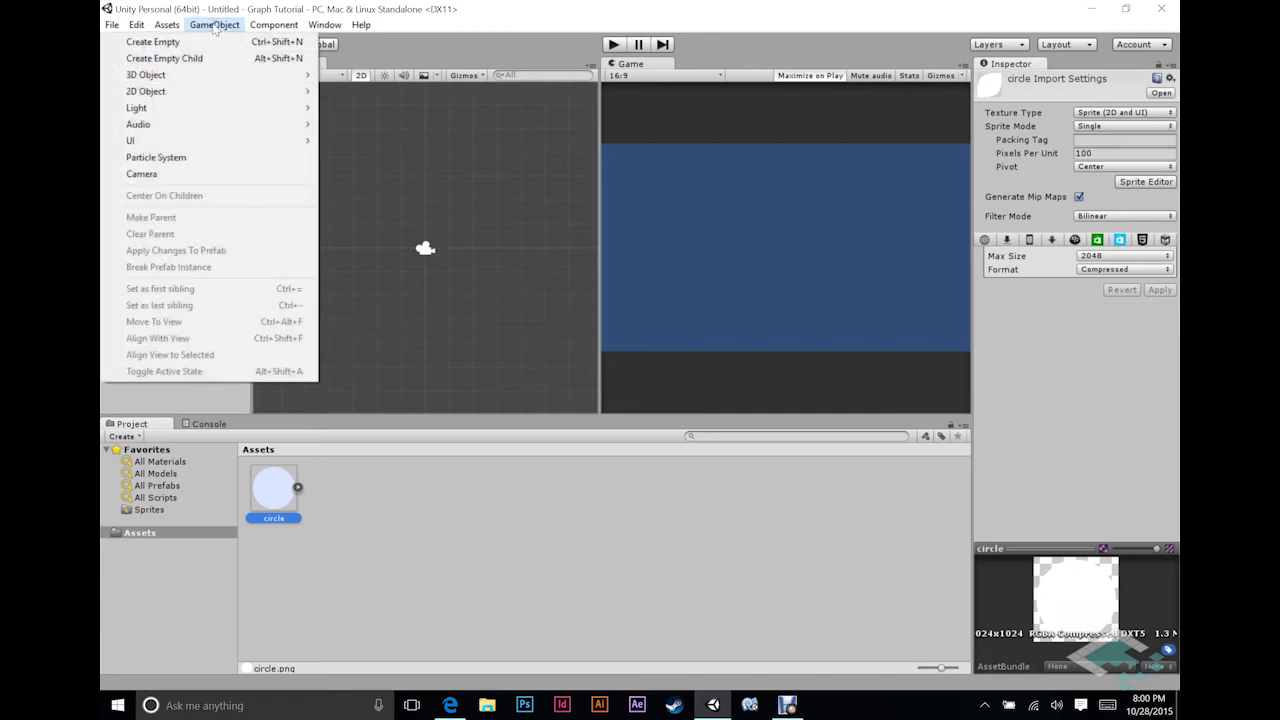
Add a Canvas via GameObject > UI > Canvas and frame it in the Scene view.
mouse_move(268, 142)
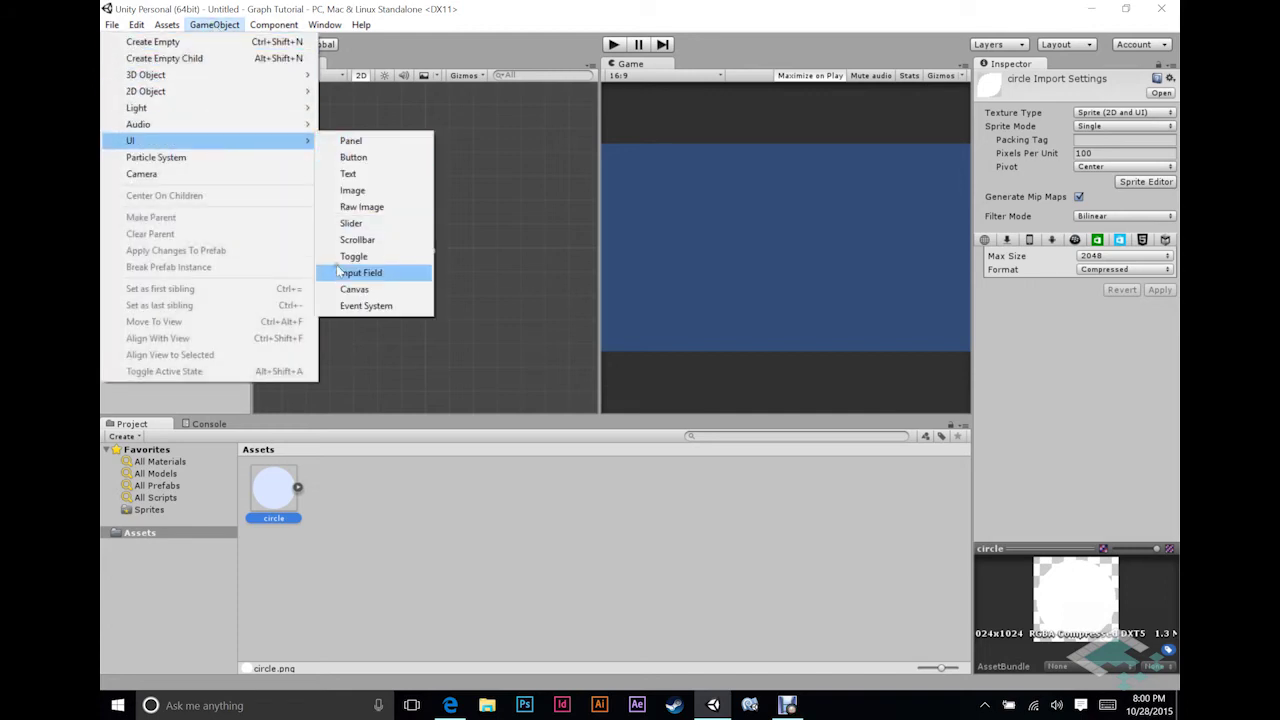
left_click(343, 289)
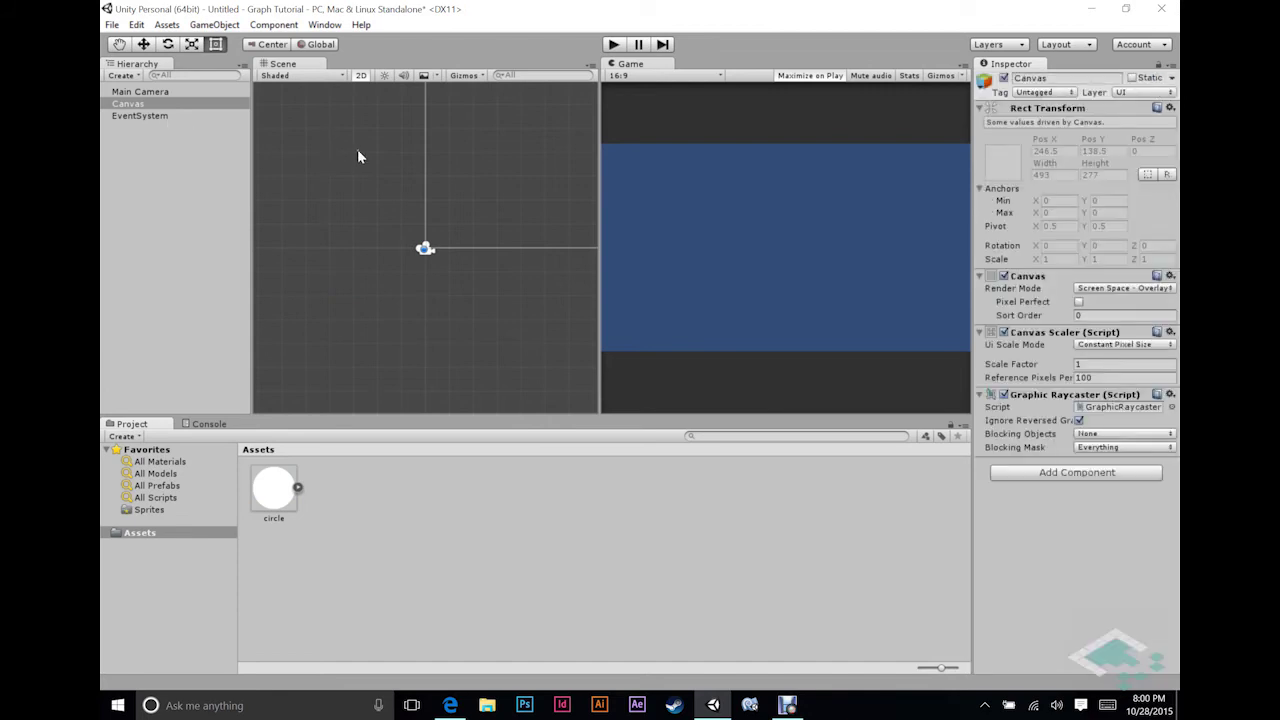
key("f")
scroll(453, 282, "up", 2)
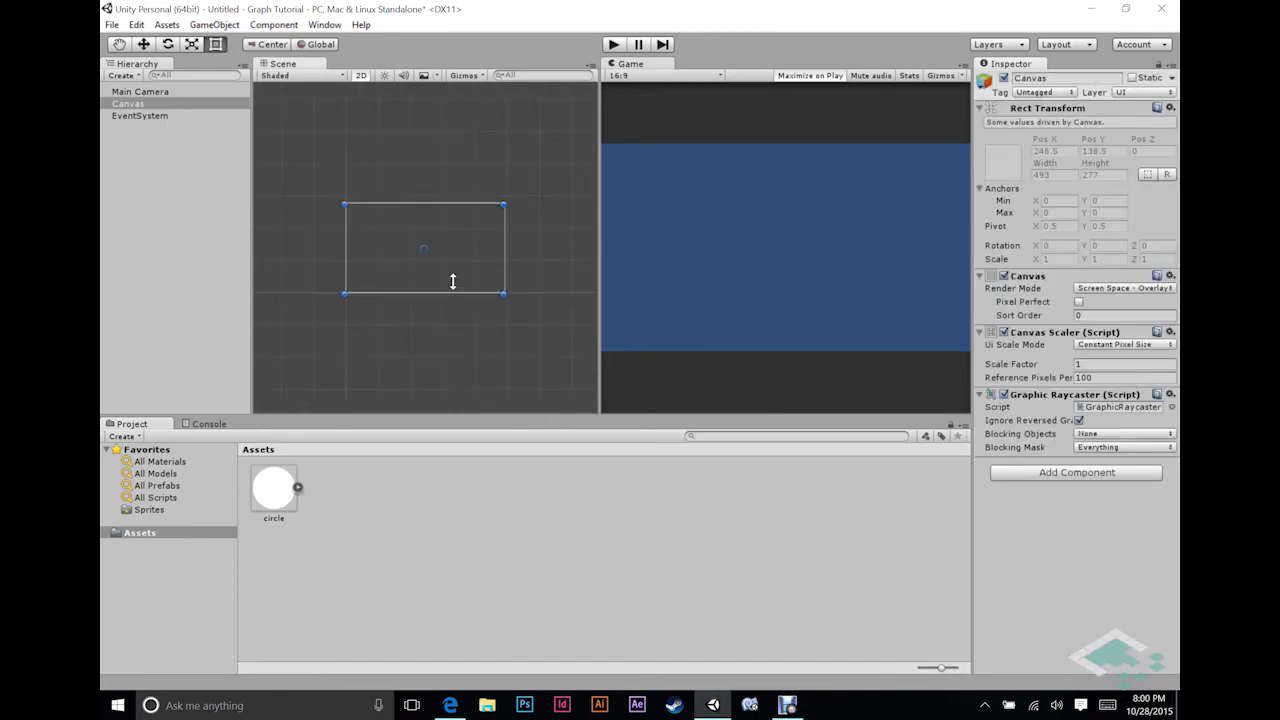
scroll(454, 280, "up", 5)
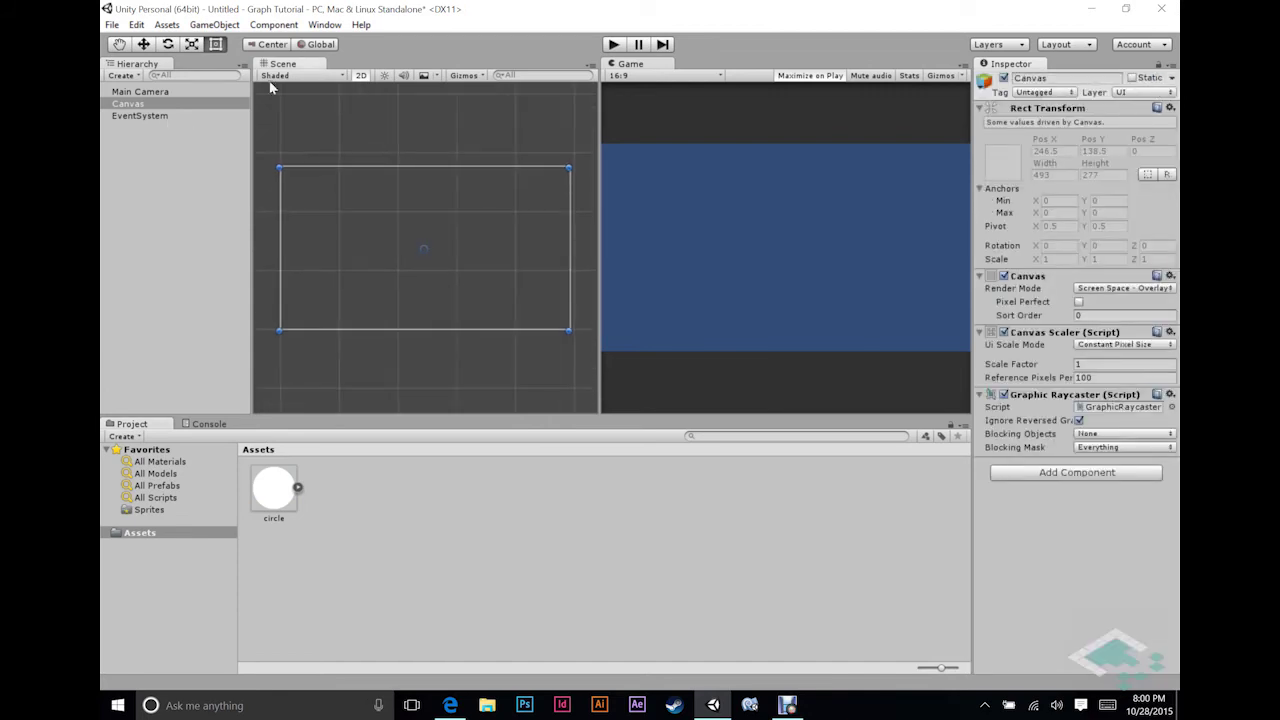
left_click(205, 25)
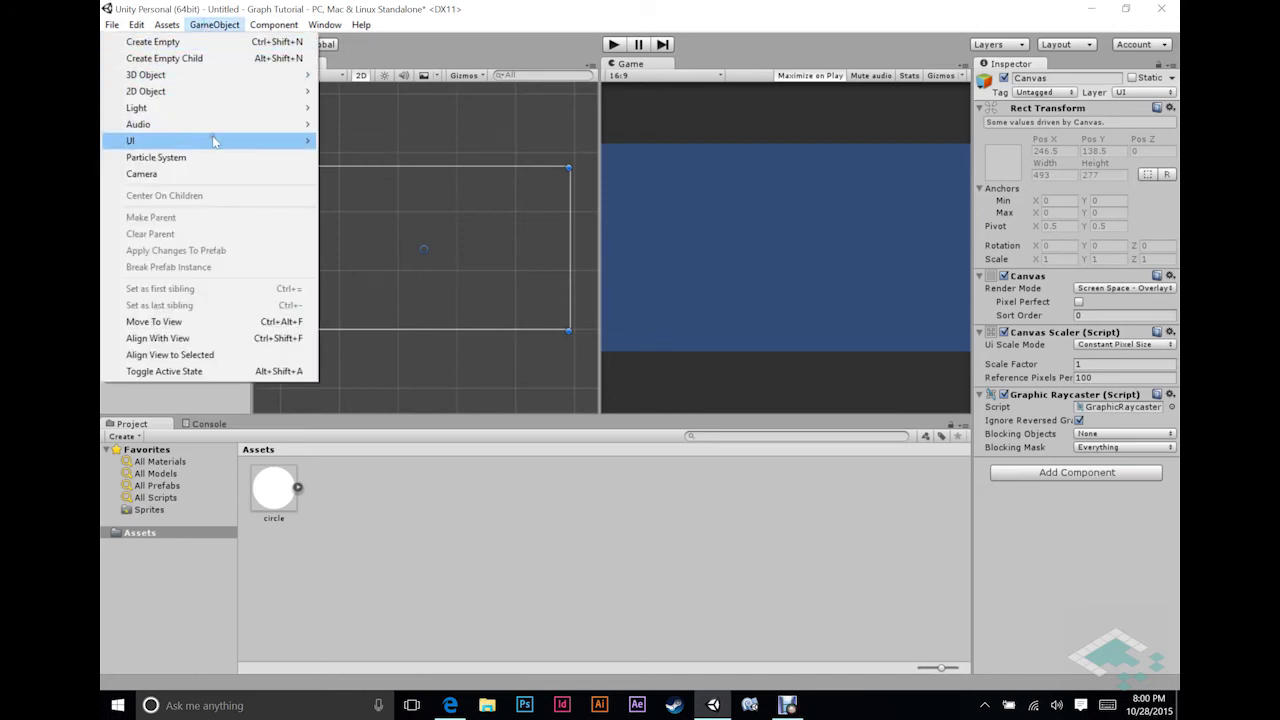
mouse_move(212, 141)
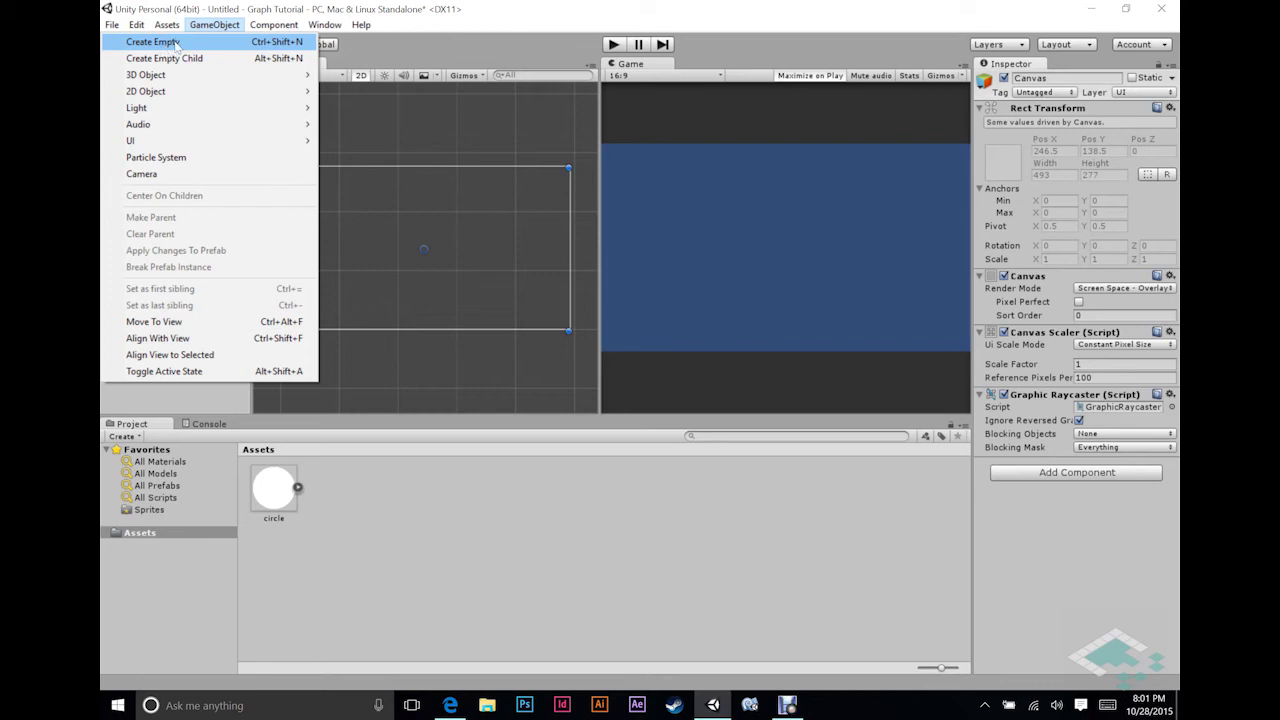
left_click(216, 27)
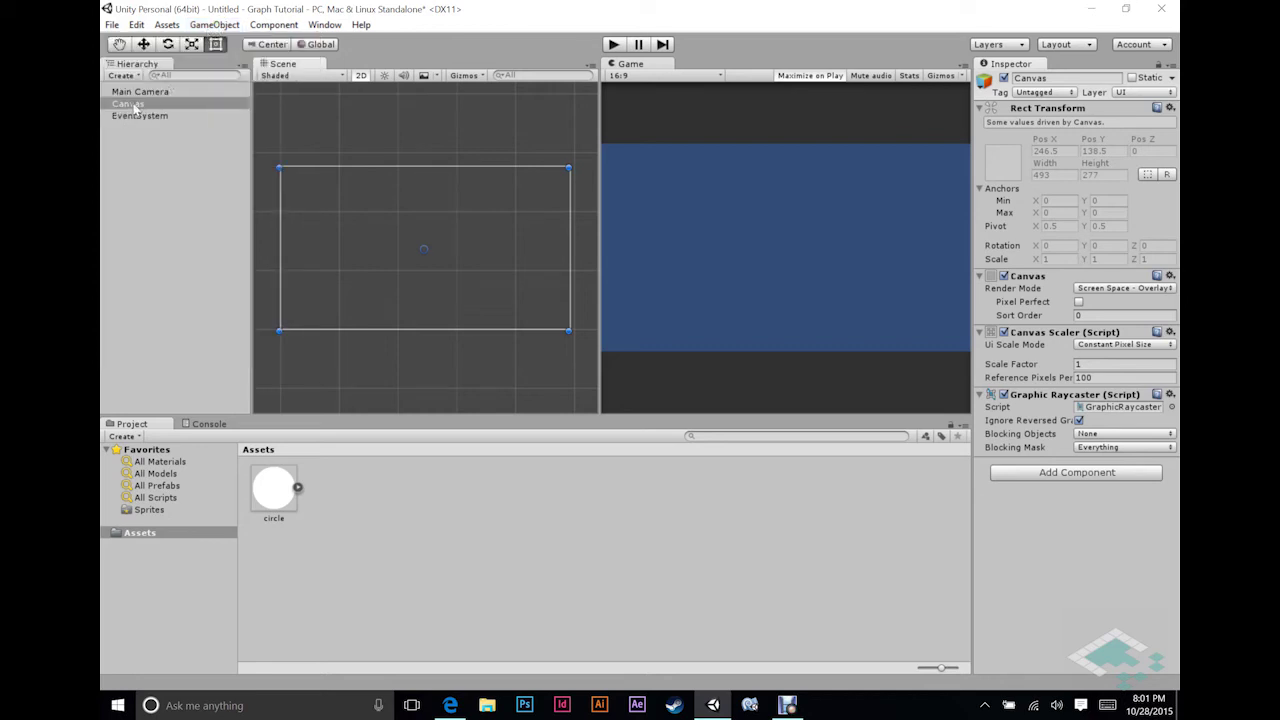
Create an empty child under Canvas and rename it 'Pie Graph'.
right_click(135, 104)
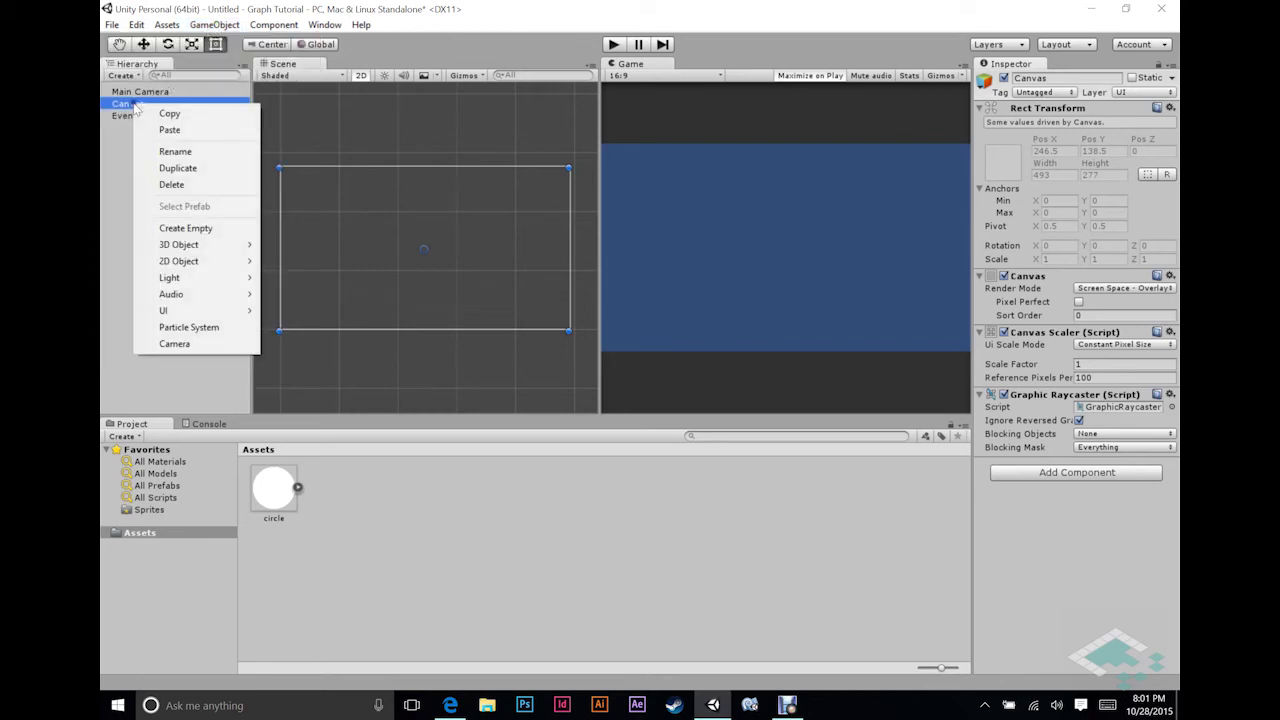
left_click(220, 228)
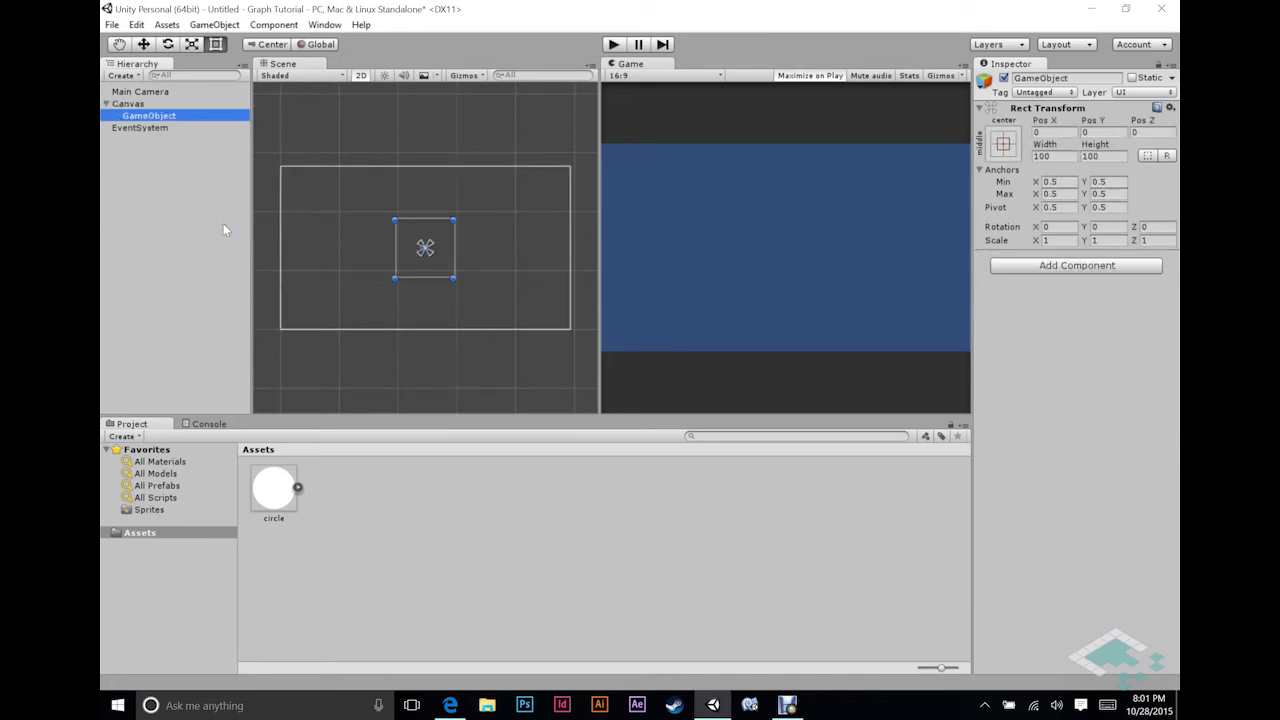
right_click(141, 106)
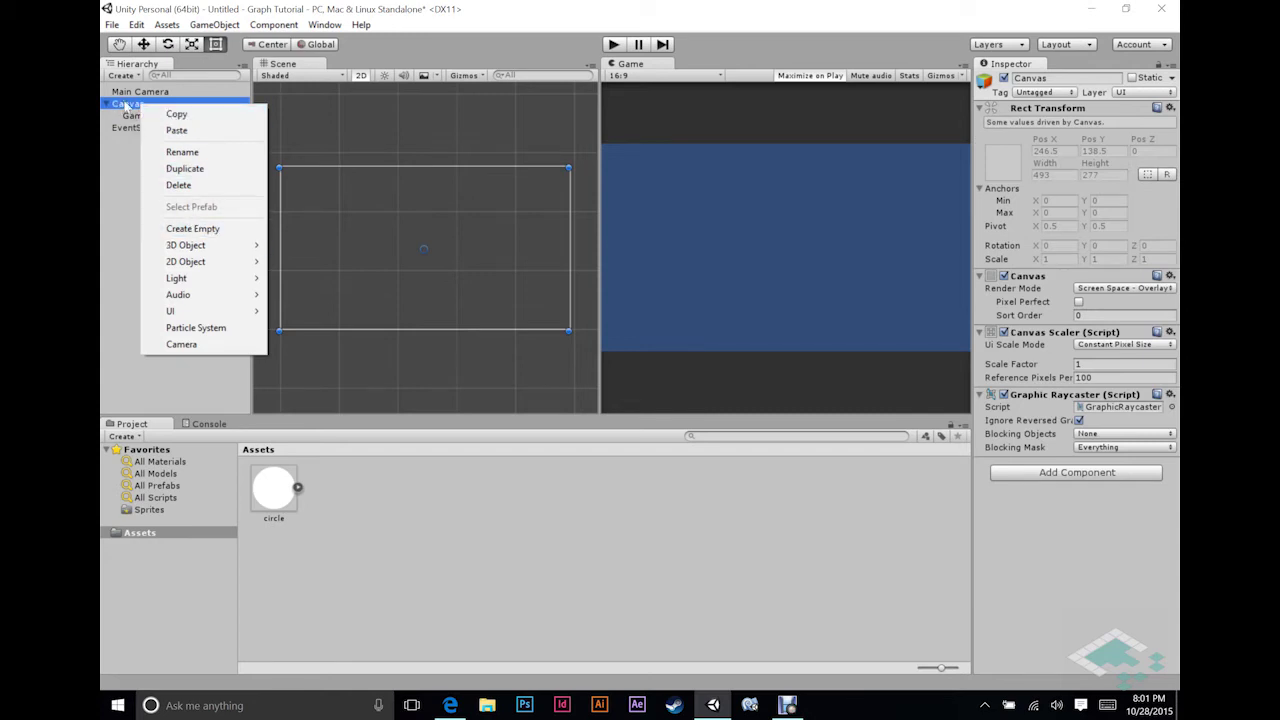
left_click(130, 116)
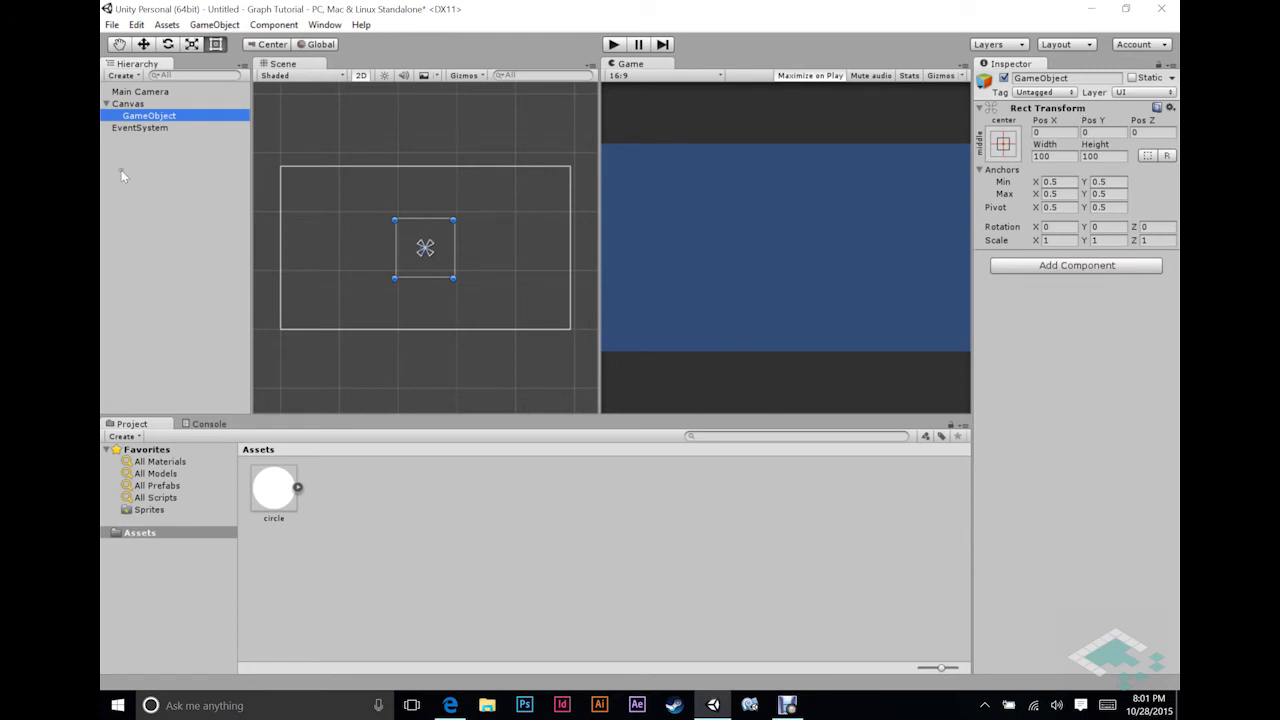
right_click(127, 104)
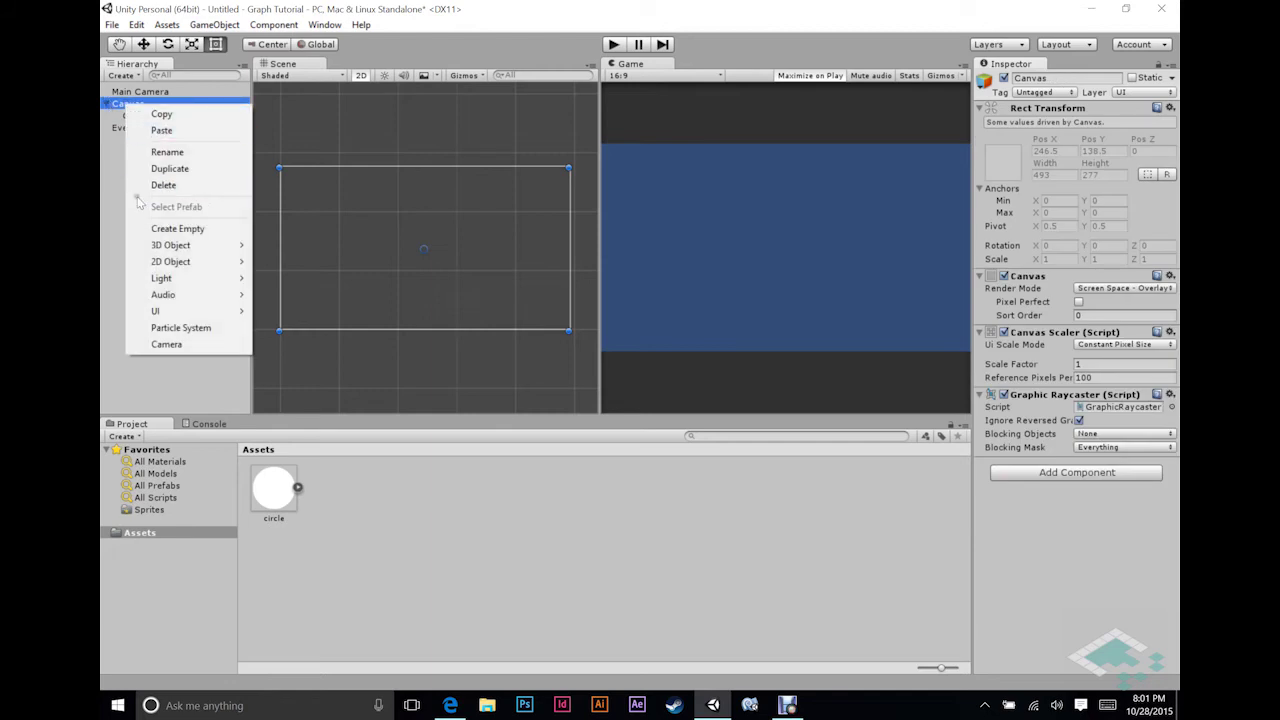
left_click(145, 229)
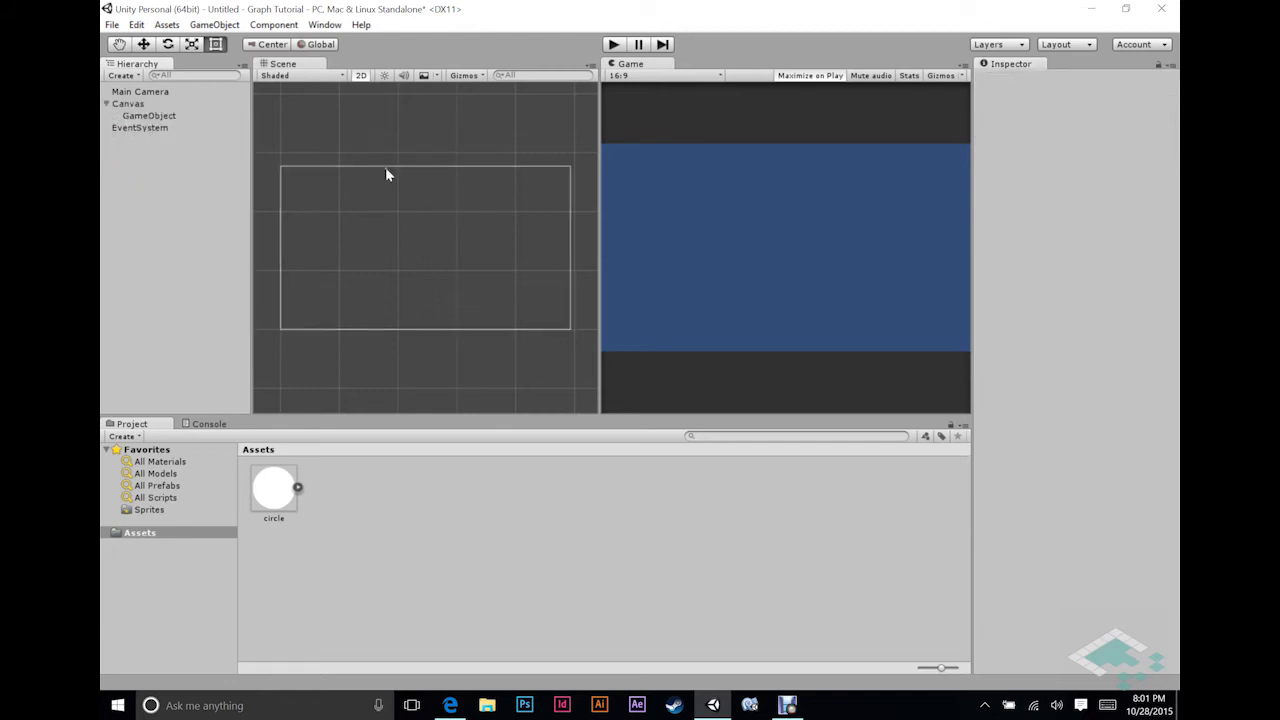
left_click(130, 116)
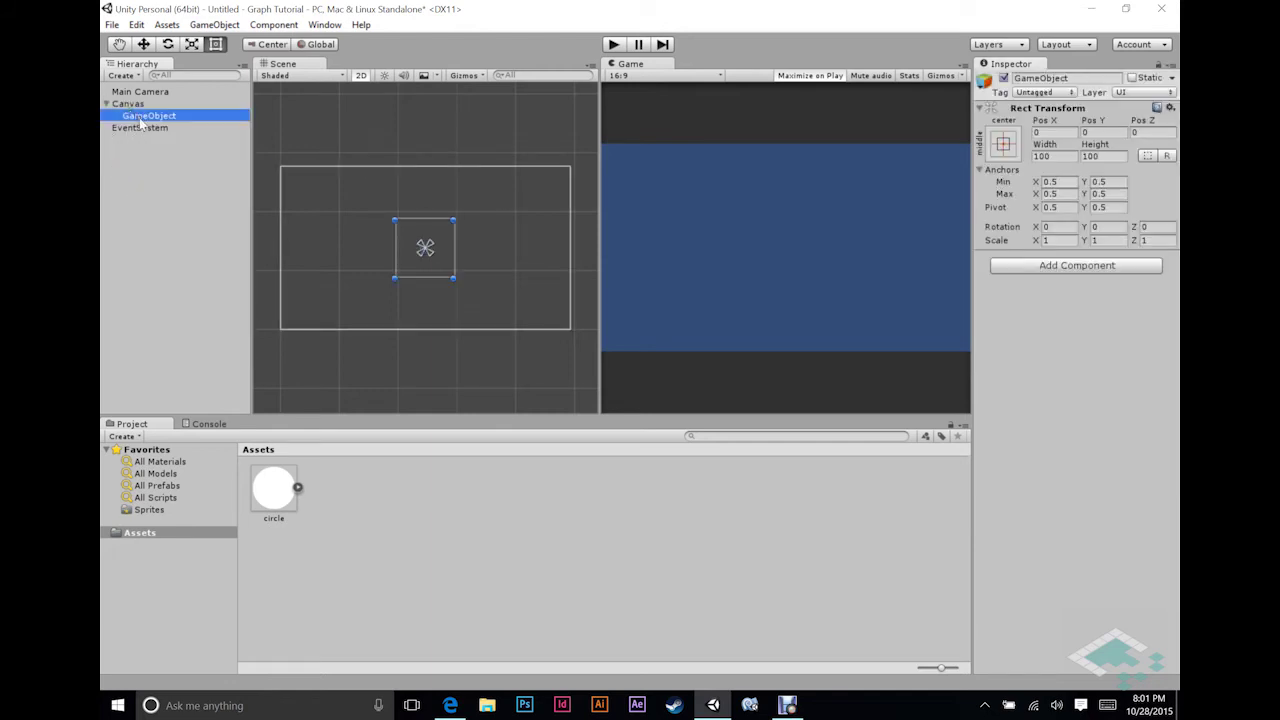
left_click(143, 117)
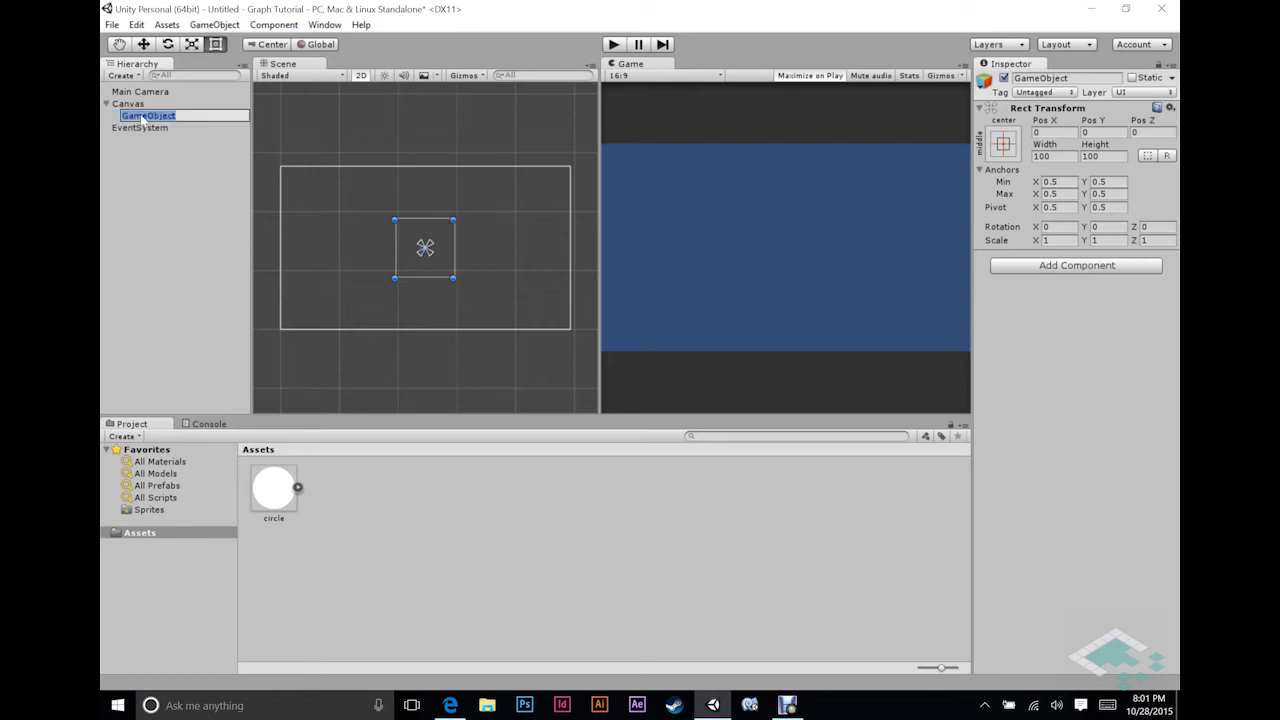
type("Pie Graph")
key("Return")
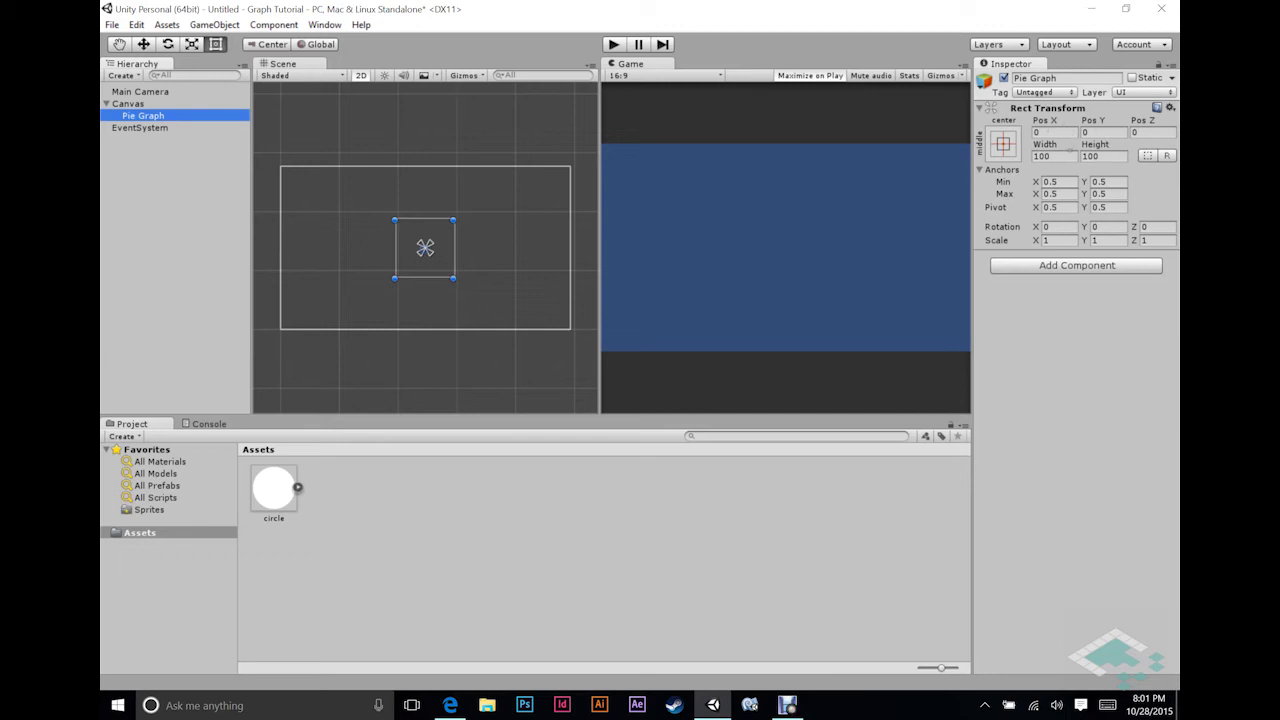
Set Pie Graph's Rect Transform width and height to 0.
left_click(1045, 156)
type("0")
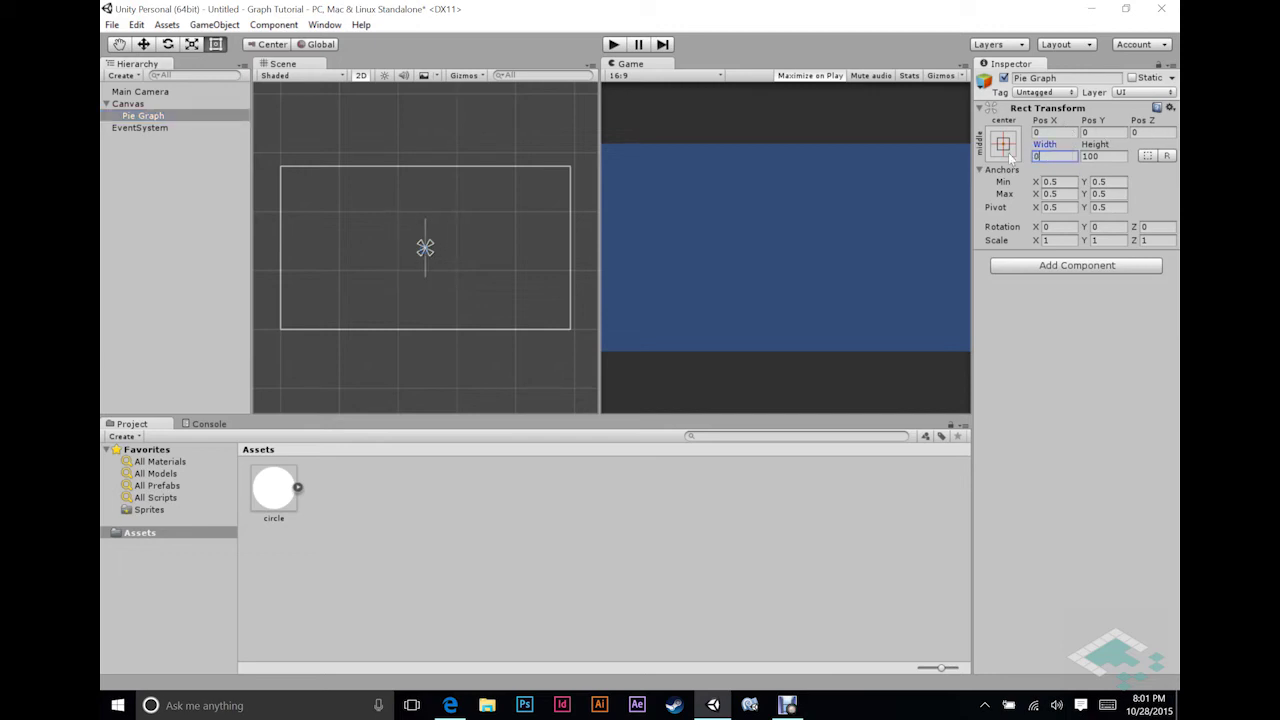
key("Tab")
type("0")
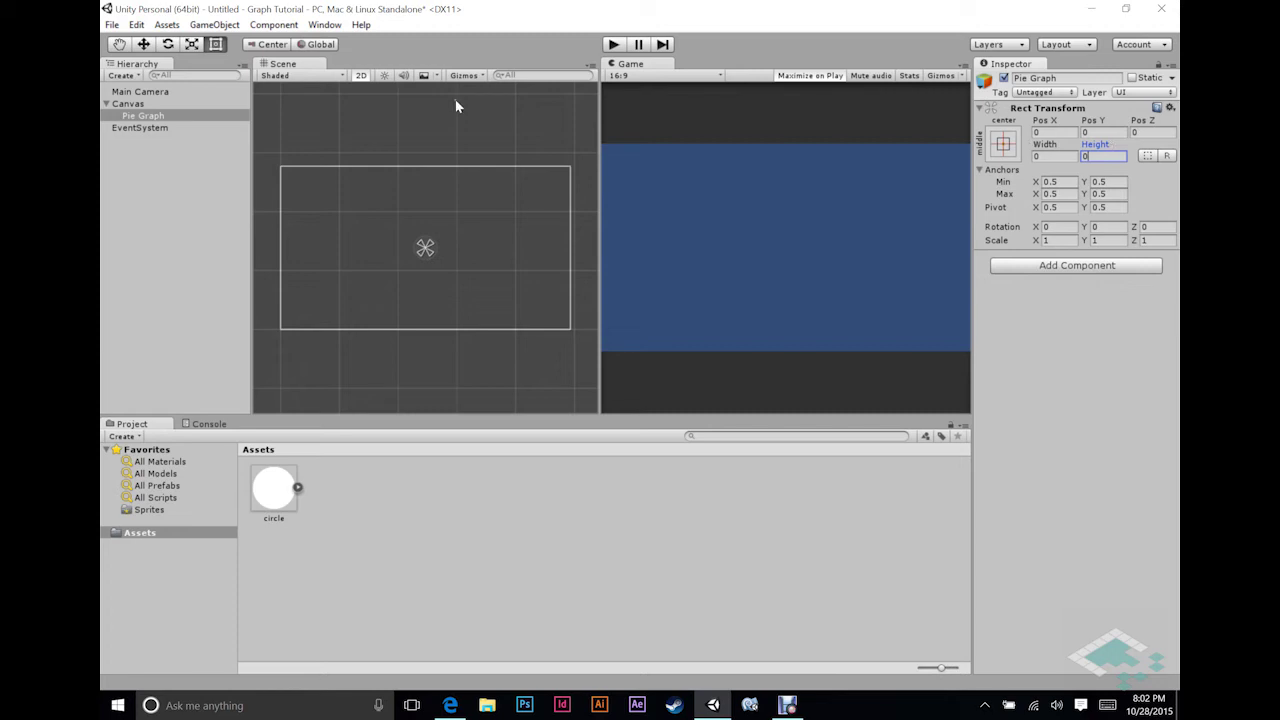
left_click(156, 116)
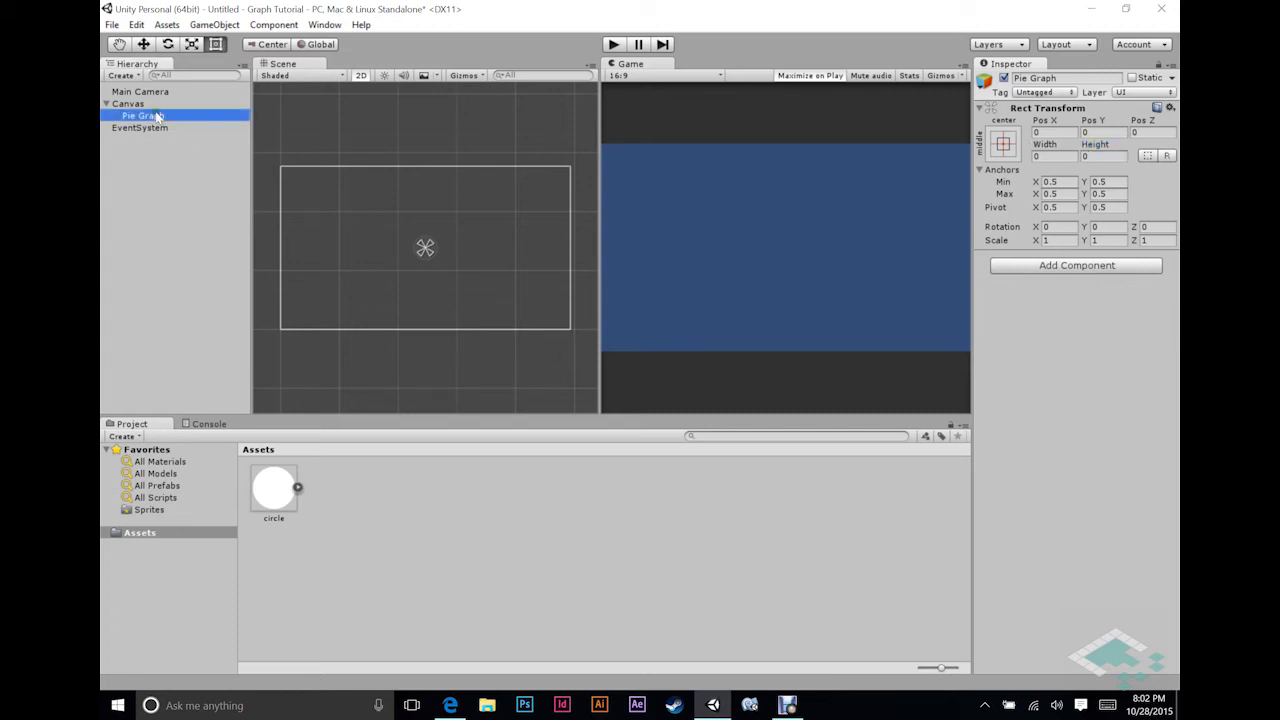
left_click(214, 25)
Add a UI Image named 'Wedge' under Pie Graph using the circle sprite as Source Image.
key("Escape")
right_click(155, 116)
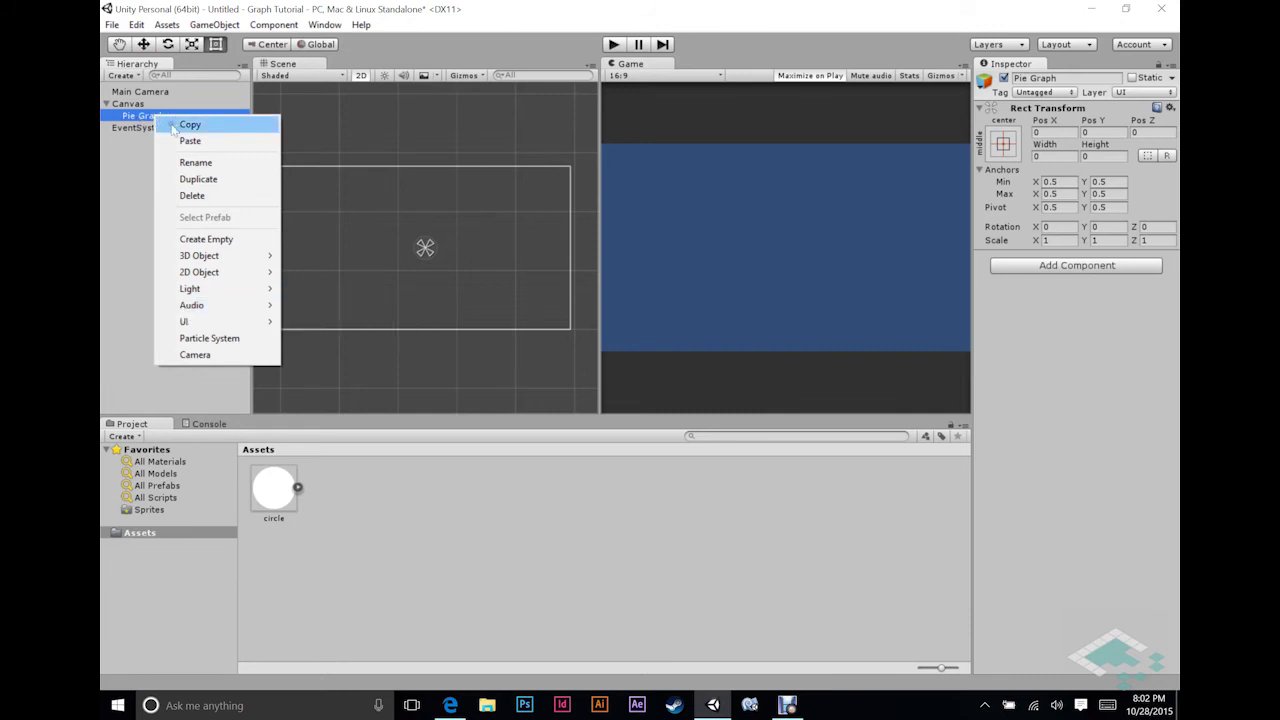
mouse_move(172, 322)
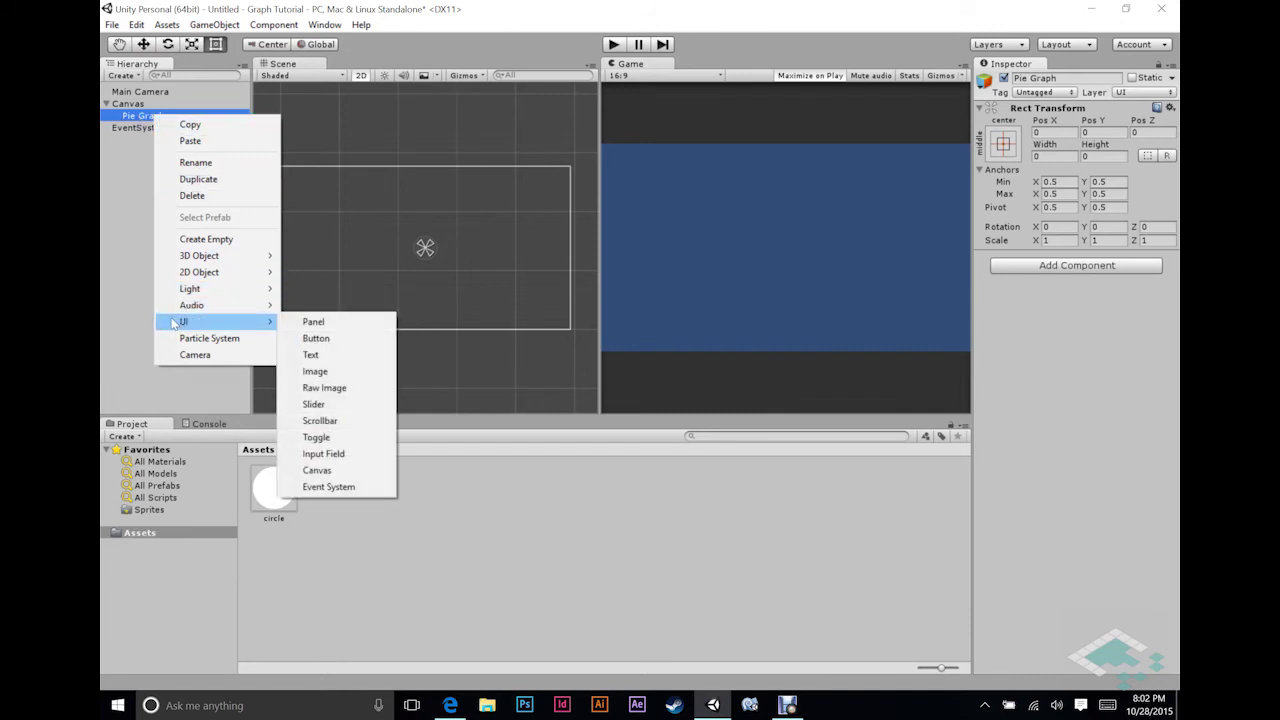
left_click(343, 371)
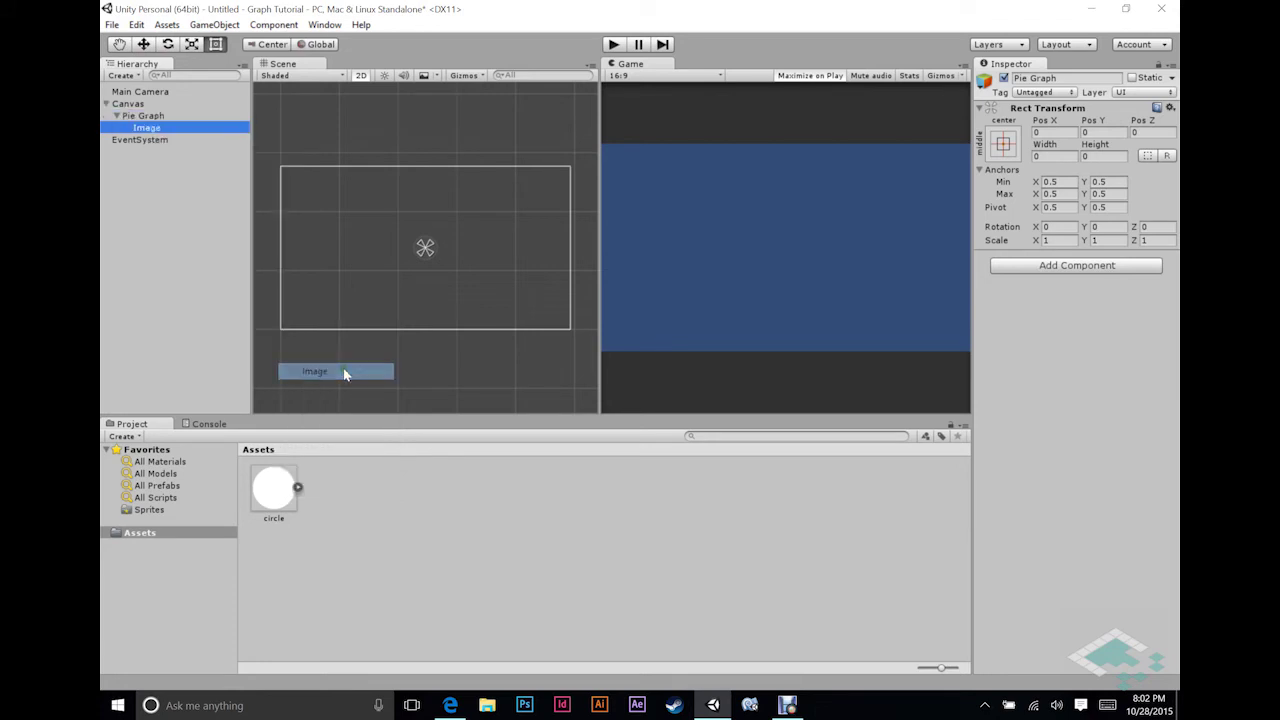
left_click(157, 129)
type("Wedge")
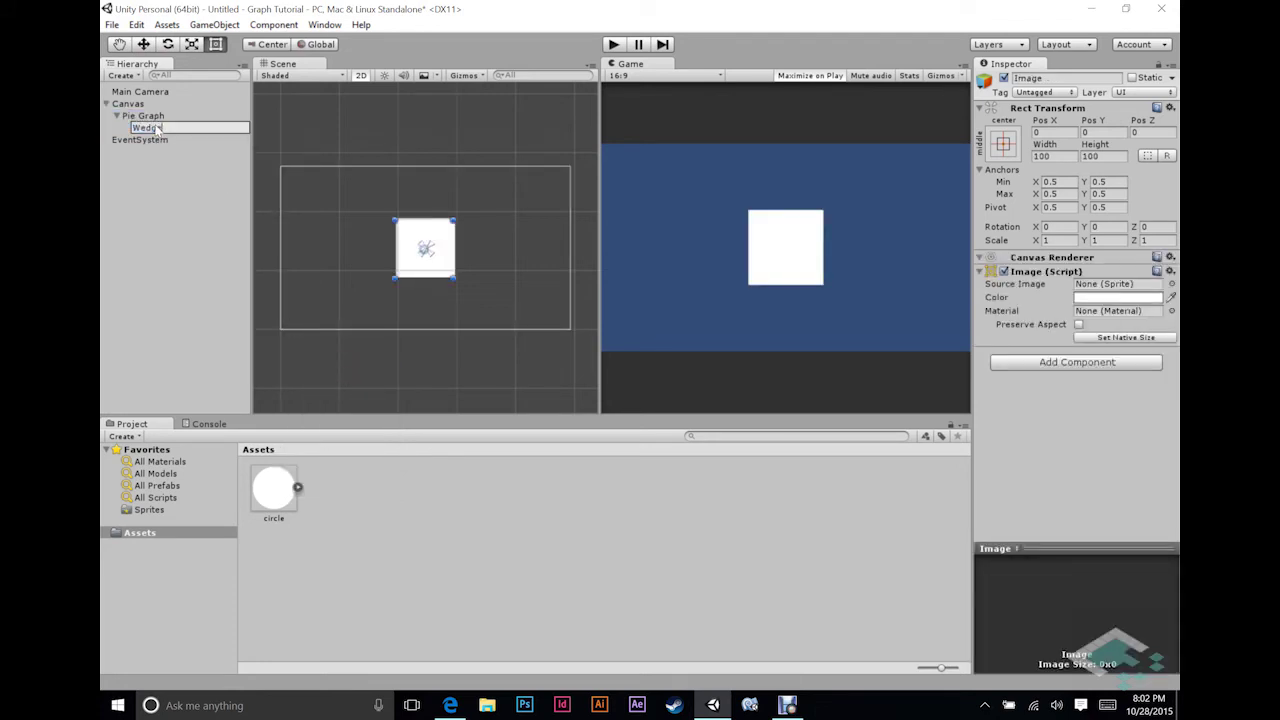
key("Return")
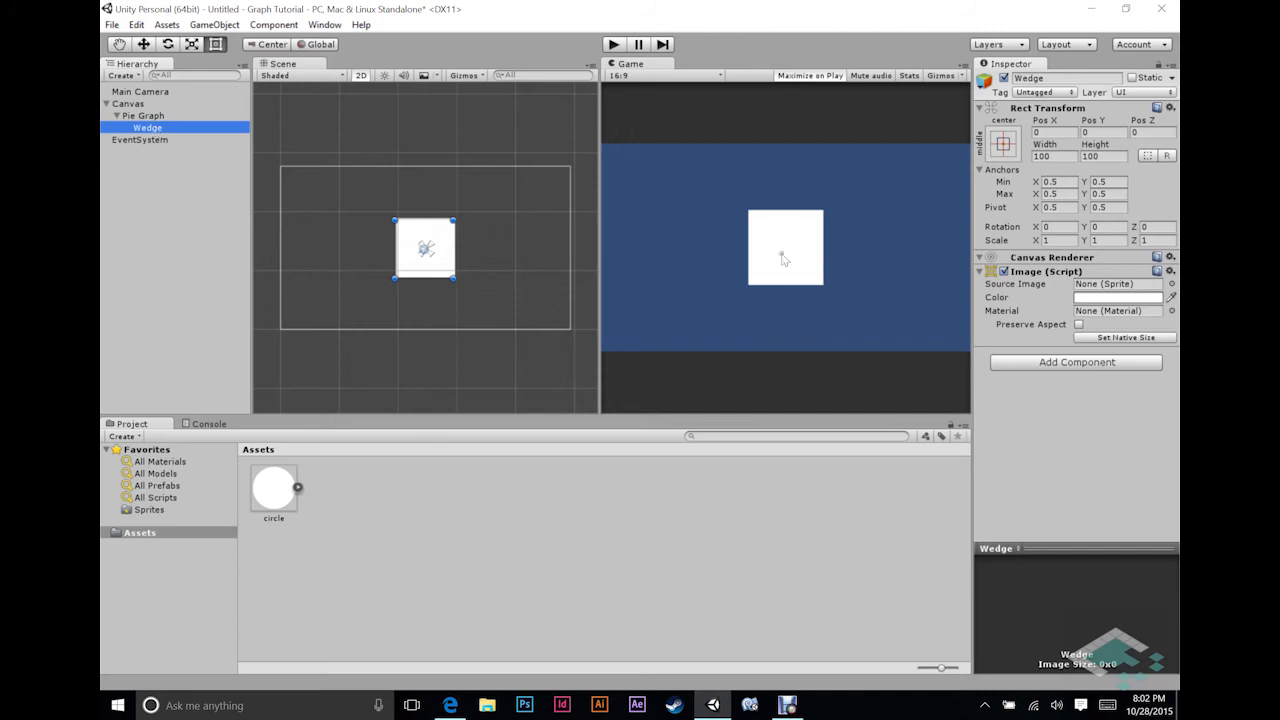
left_click_drag(270, 502, 1092, 290)
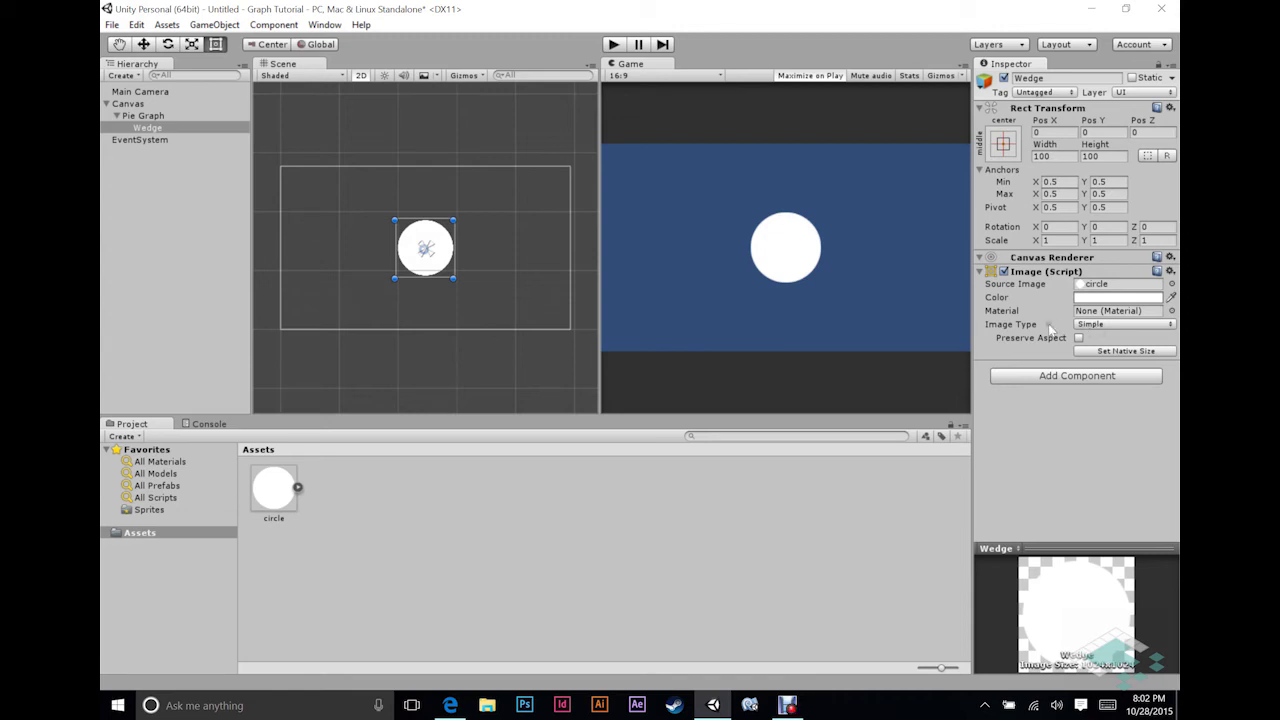
Set the Wedge's Image Type to Filled.
left_click(1090, 326)
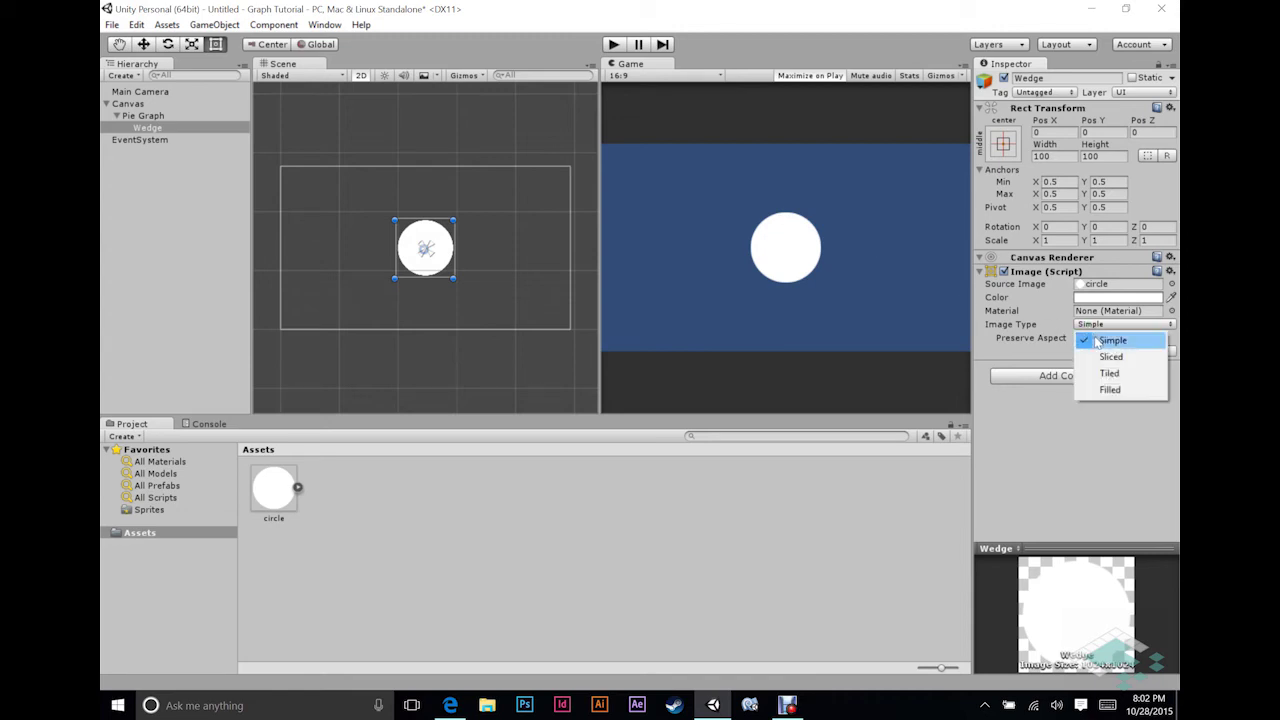
left_click(1110, 389)
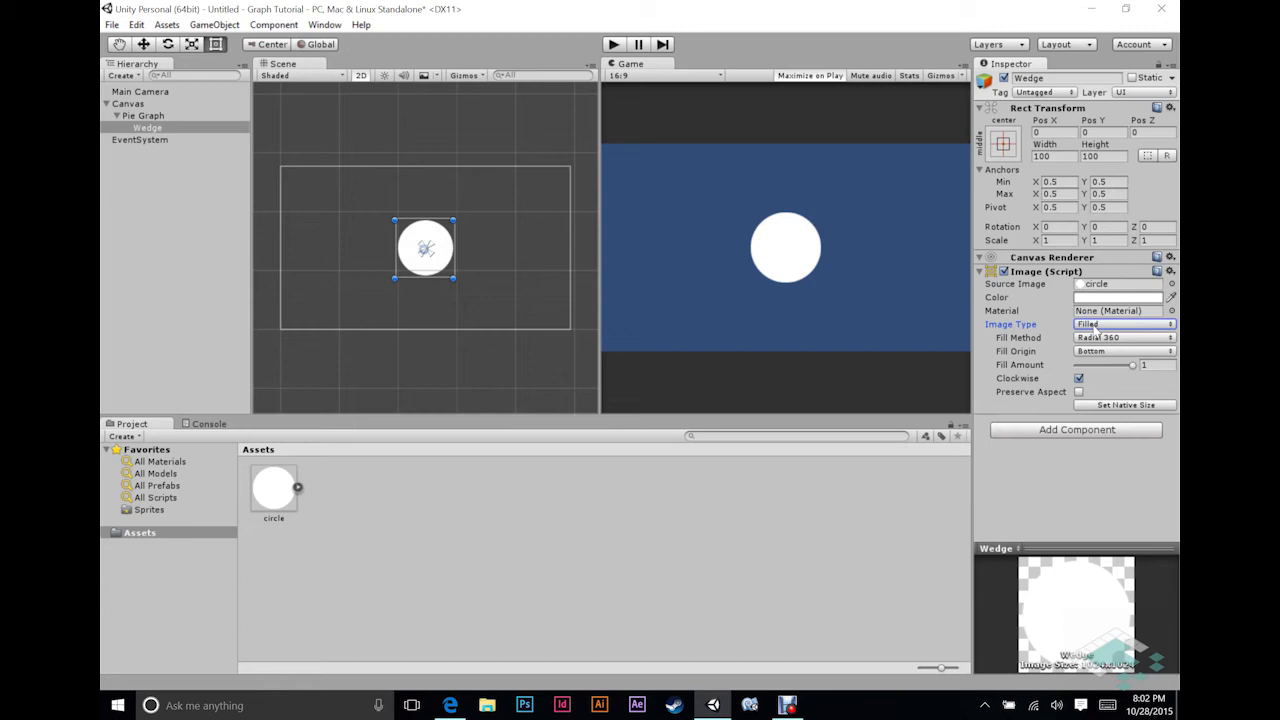
left_click(1101, 338)
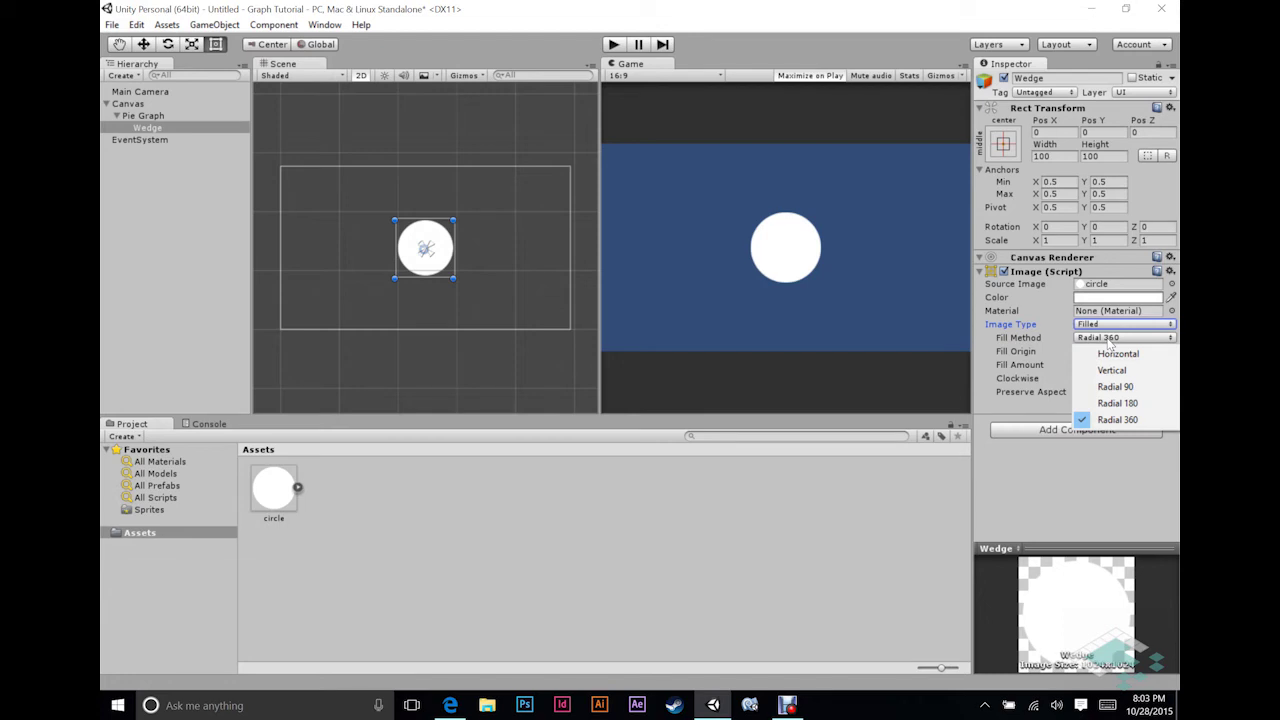
Leave the Wedge's Fill Method at Radial 360.
left_click(1108, 340)
left_click(1110, 340)
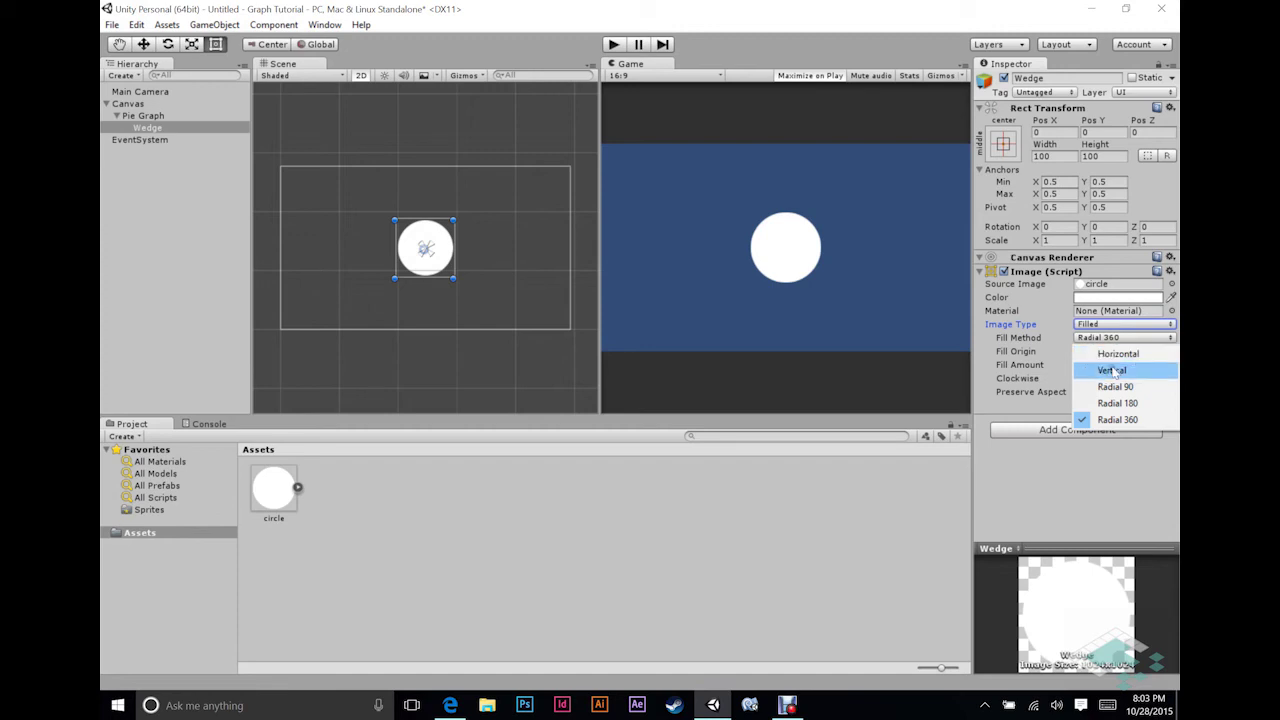
left_click(1031, 466)
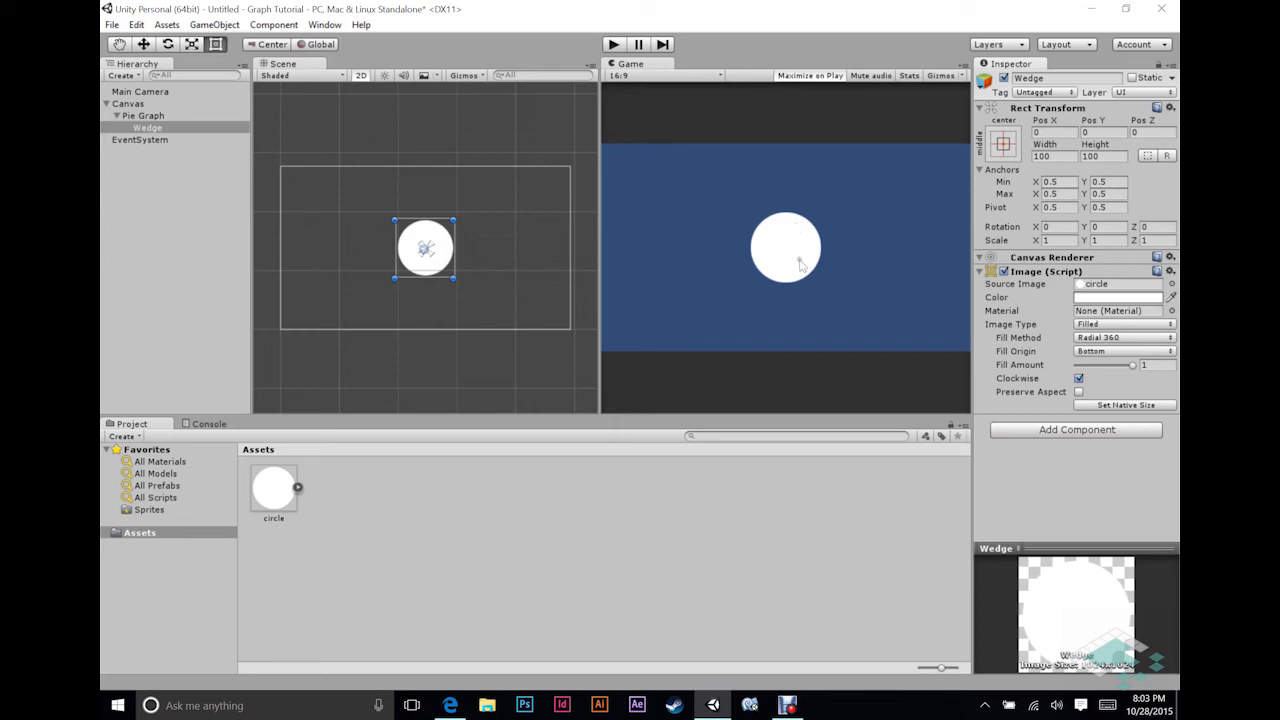
left_click(1100, 351)
Set the Wedge's Fill Origin to Top and its width and height to 250.
left_click(1107, 400)
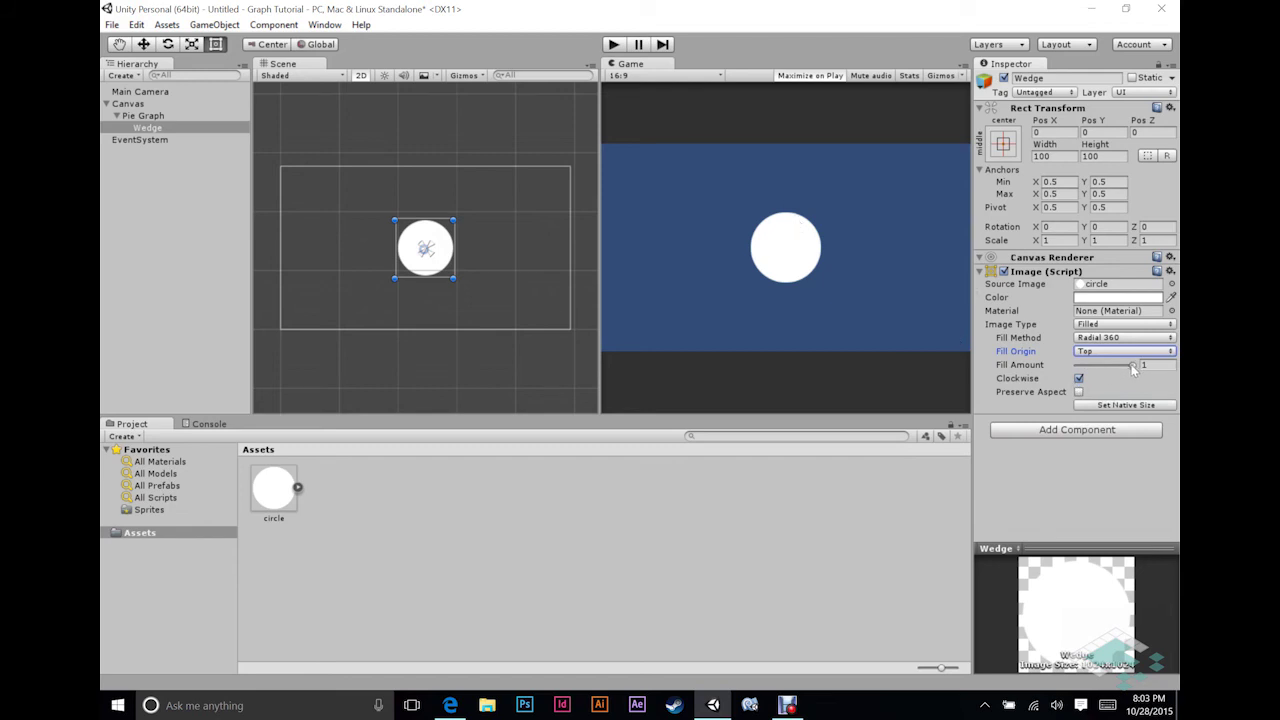
left_click_drag(1133, 367, 1088, 366)
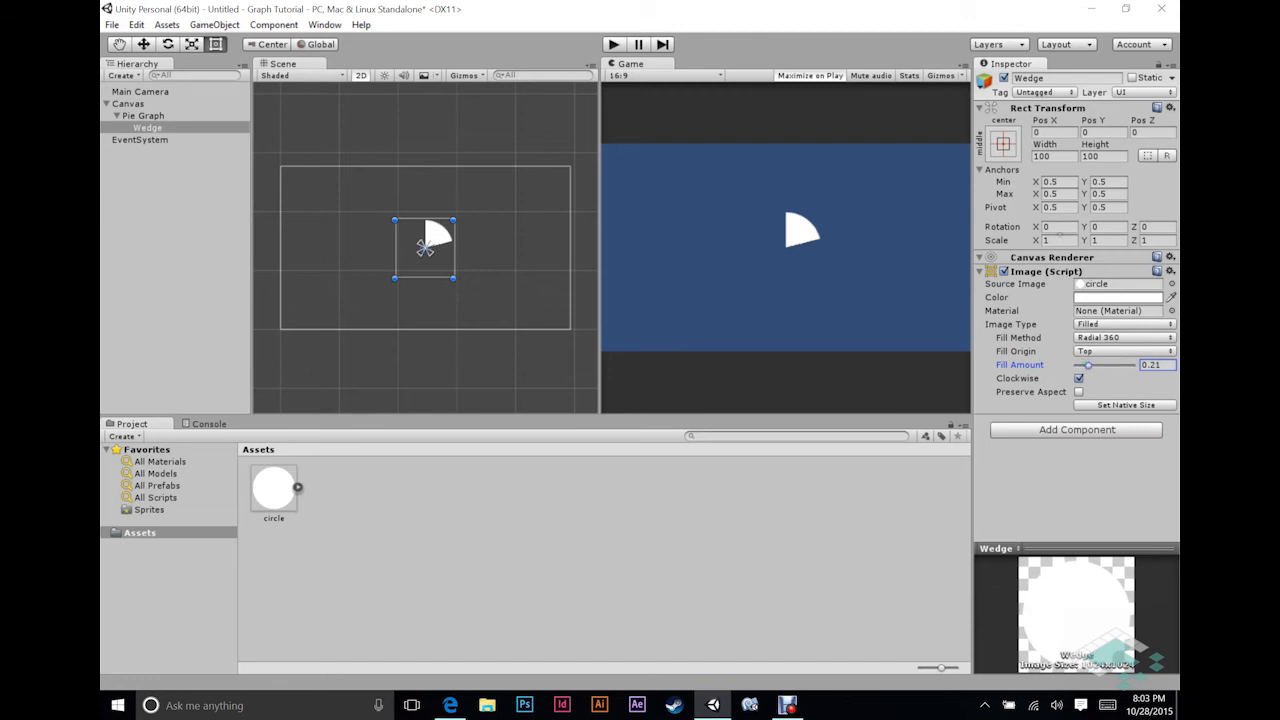
left_click(1036, 156)
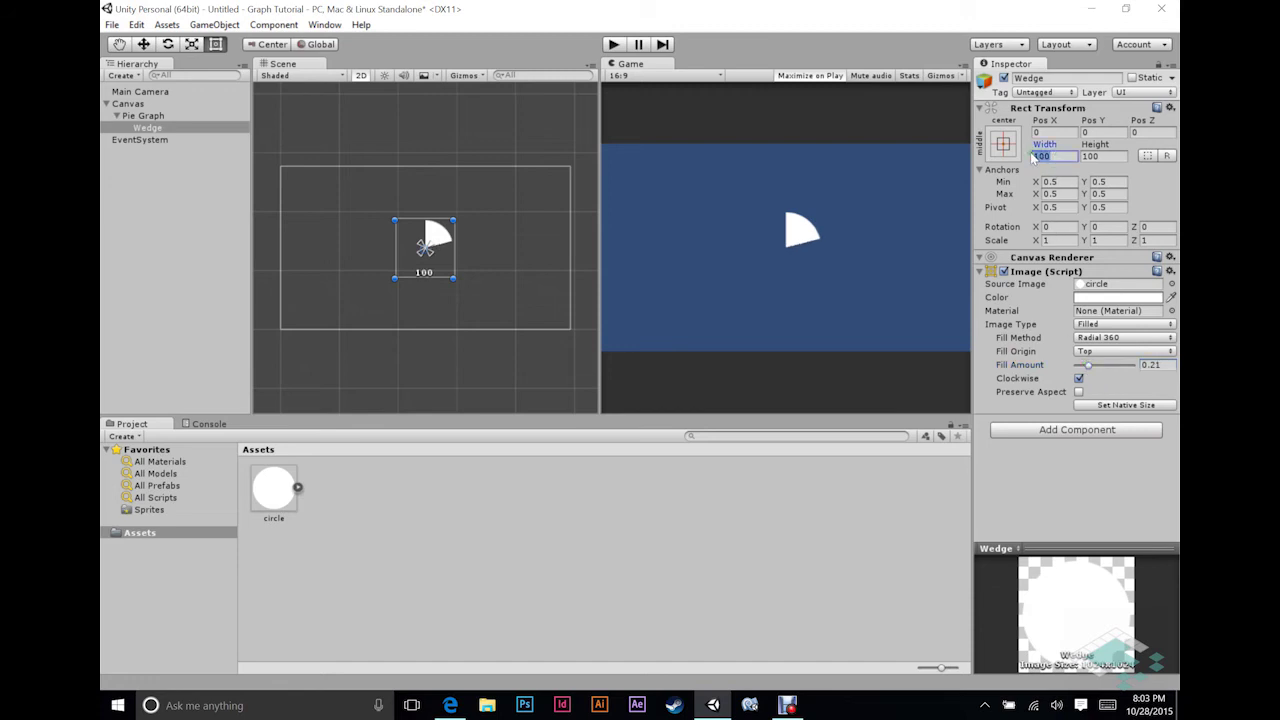
type("250")
key("Tab")
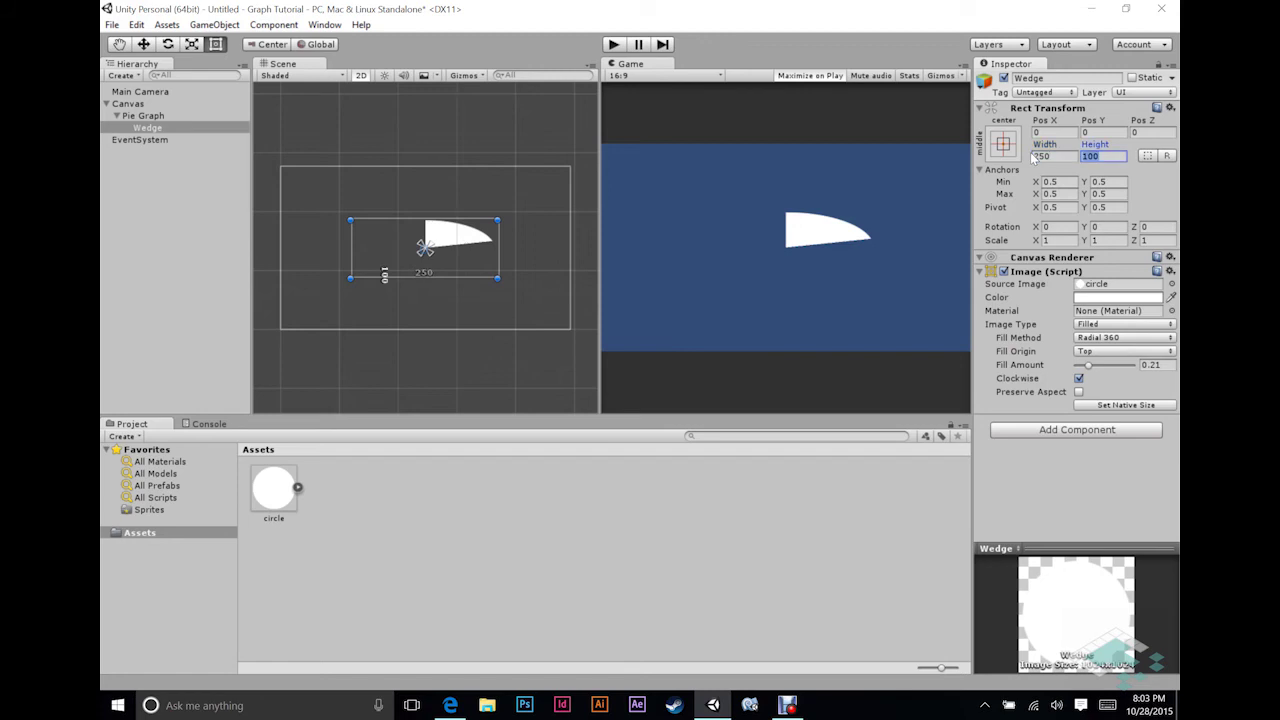
type("250")
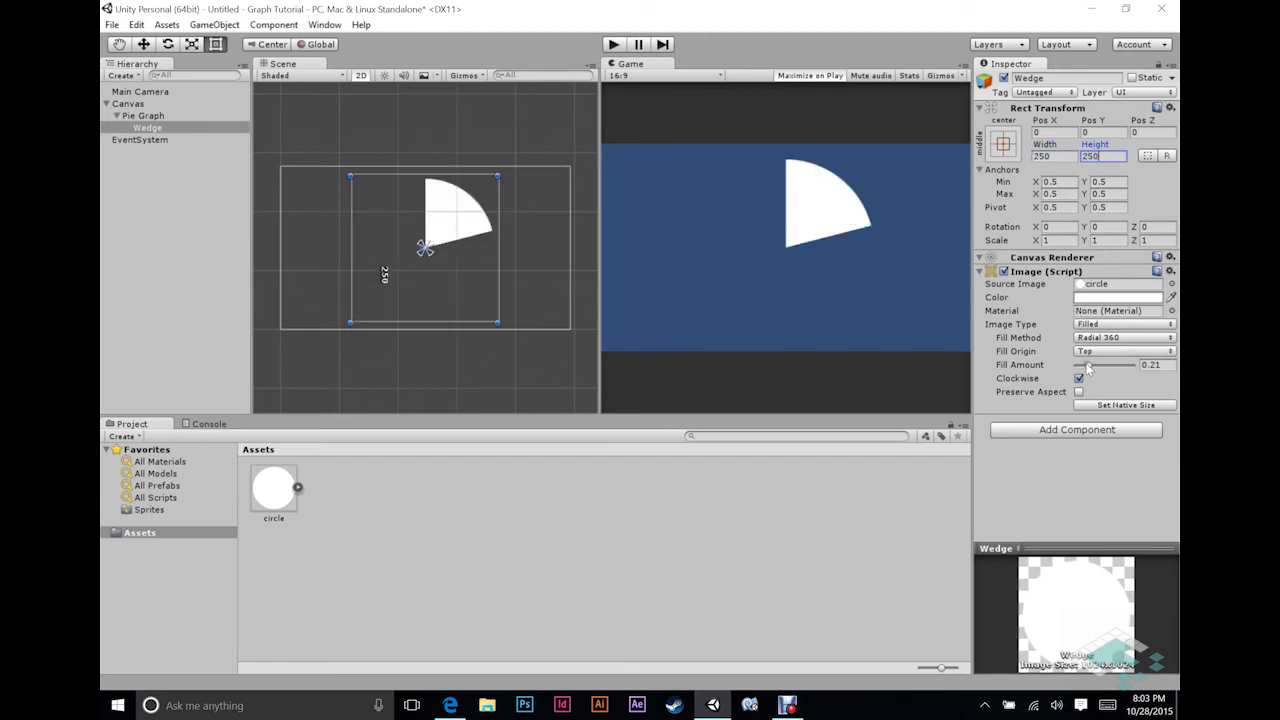
Adjust the Wedge's Fill Amount to about 0.63.
left_click_drag(1088, 367, 1104, 369)
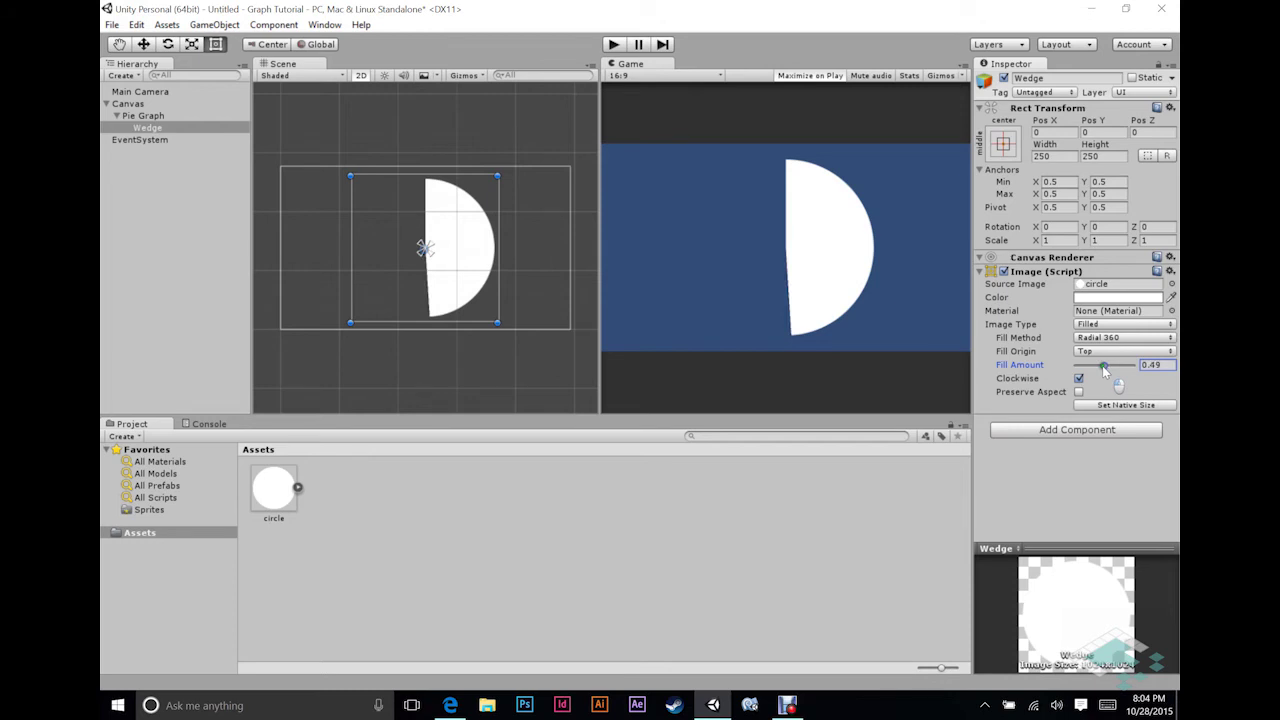
mouse_move(1104, 369)
left_mouse_down()
mouse_move(1119, 369)
mouse_move(1091, 369)
left_mouse_up()
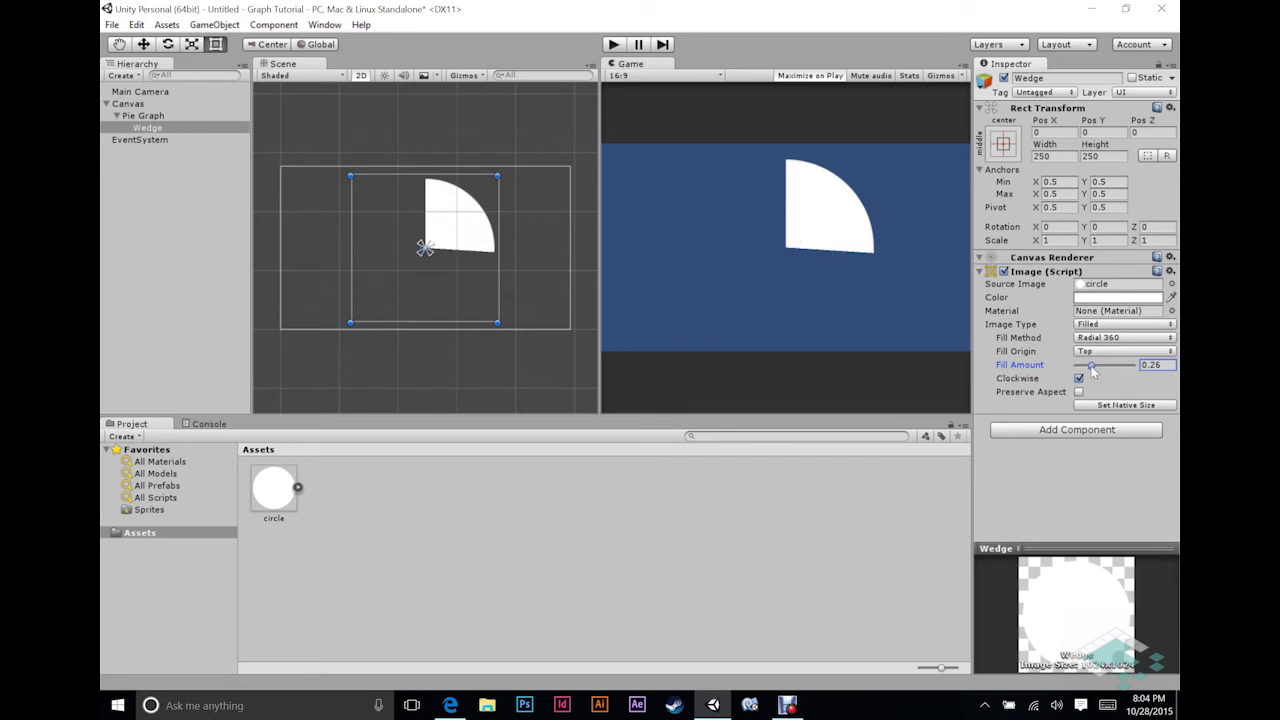
left_click_drag(1091, 366, 1111, 368)
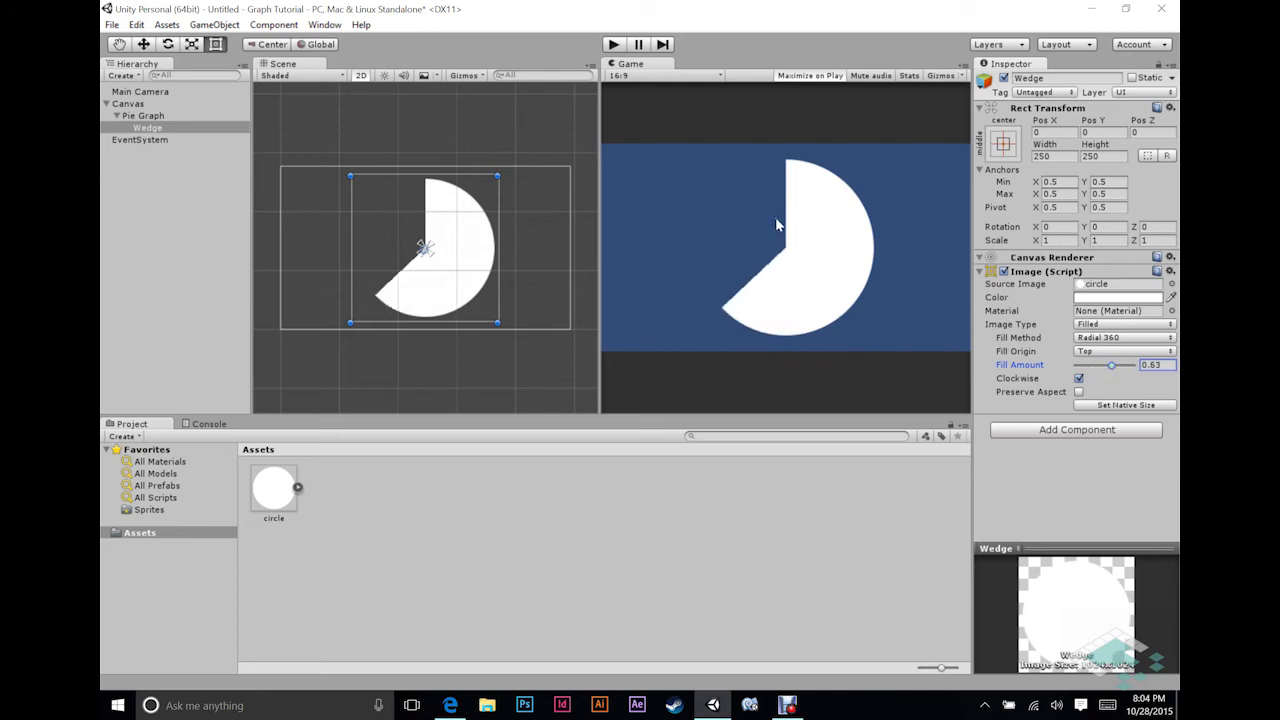
left_click(1092, 298)
Tint the Wedge red and lower its Fill Amount to about 0.27.
mouse_move(556, 196)
left_mouse_down()
mouse_move(457, 208)
mouse_move(512, 200)
left_mouse_up()
left_click_drag(641, 220, 633, 198)
left_click(660, 121)
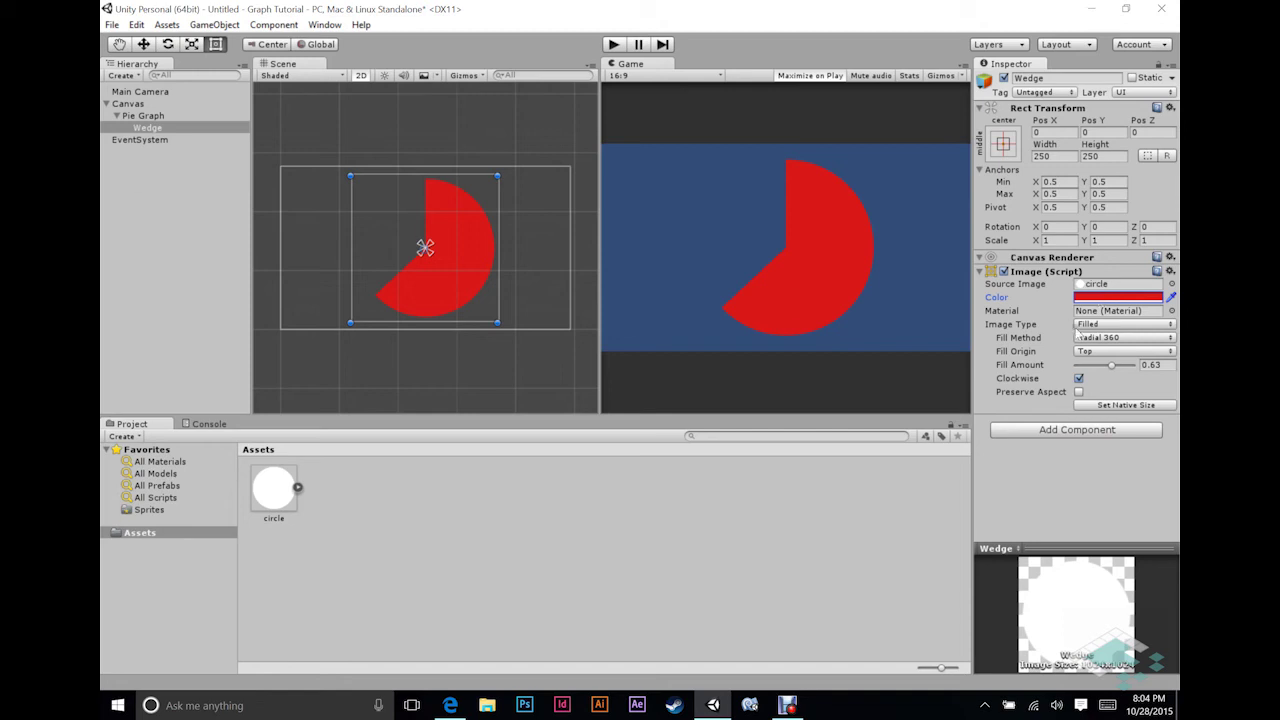
left_click_drag(1111, 365, 1092, 366)
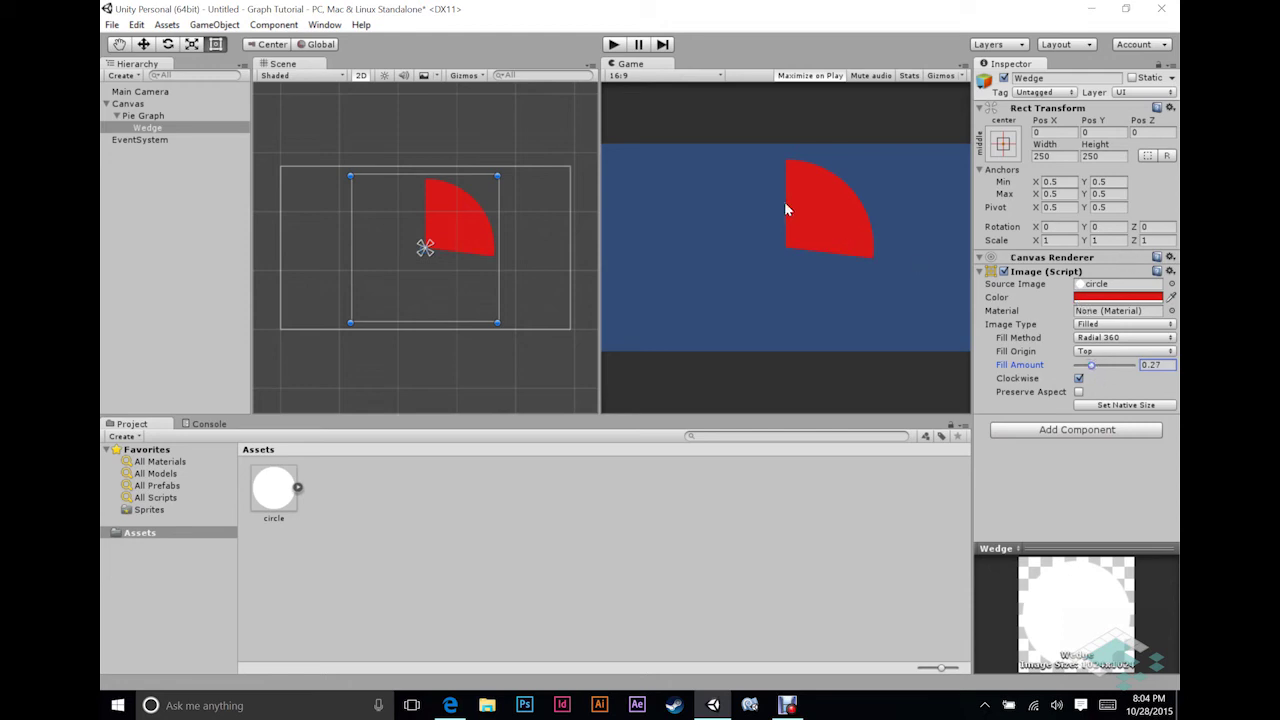
Duplicate the Wedge and colour the copy, Wedge (1), green.
left_click(146, 128)
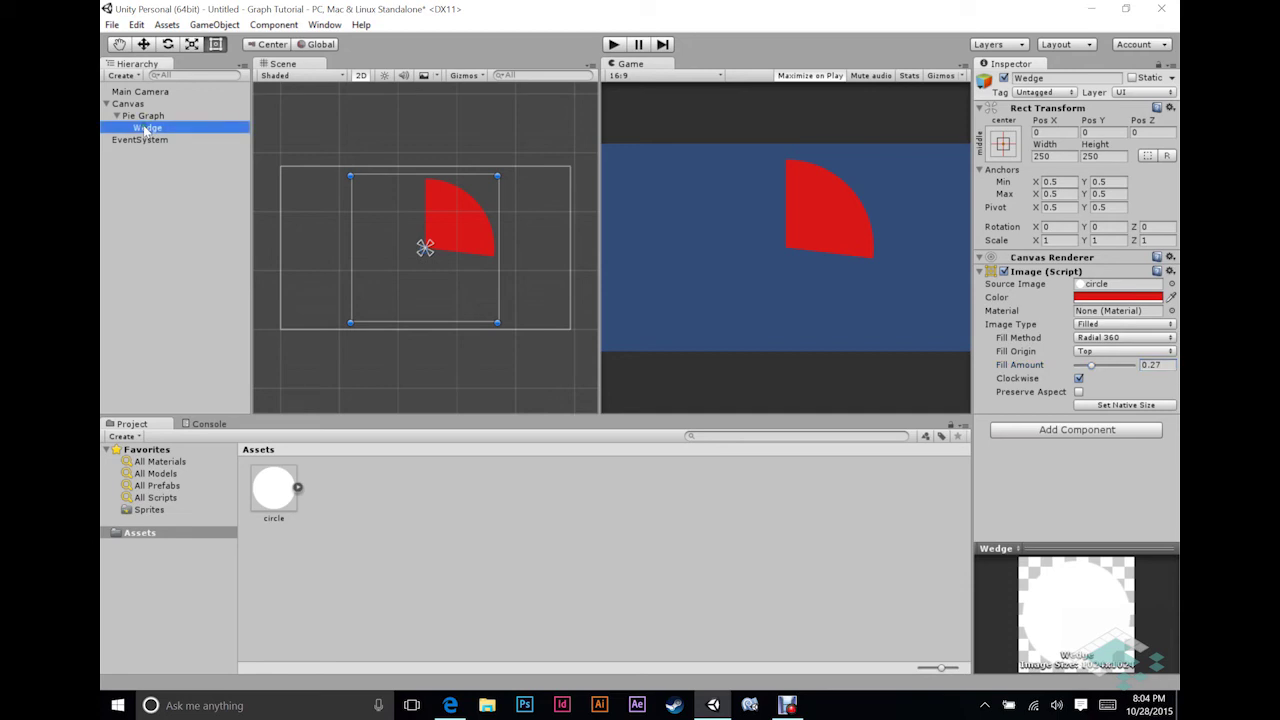
key("ctrl+d")
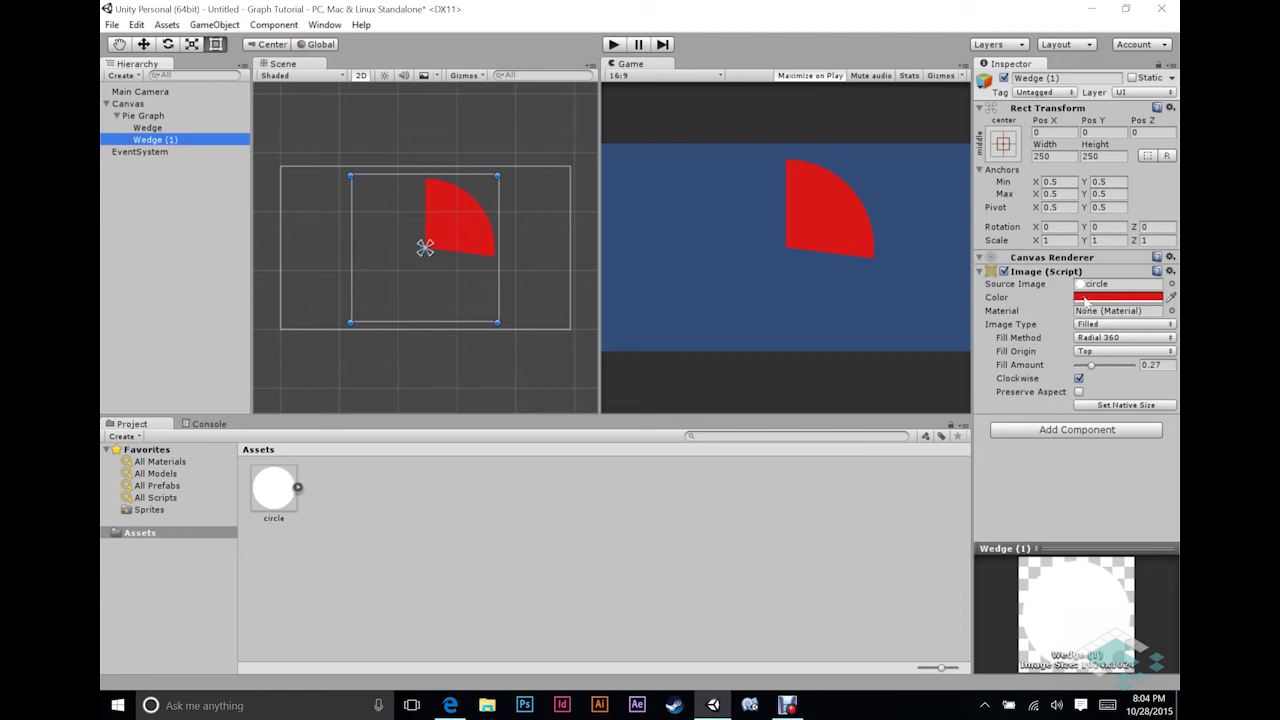
left_click(1088, 297)
left_click(587, 192)
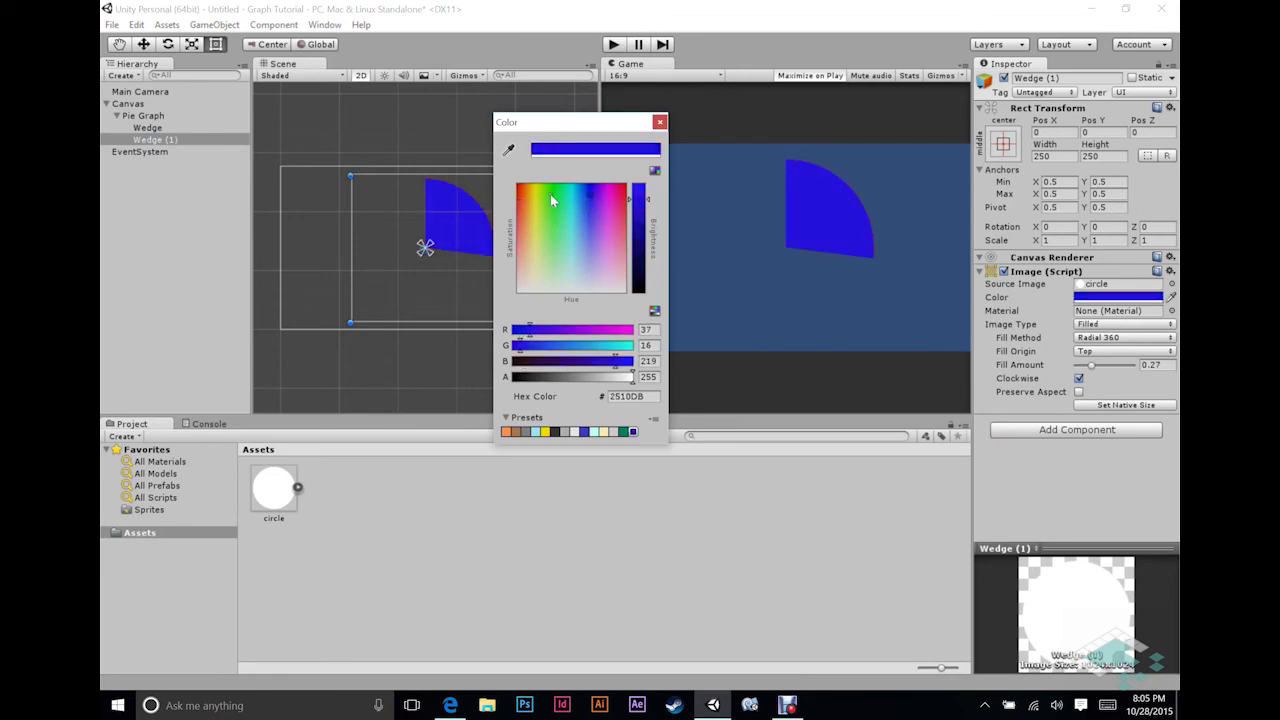
left_click(550, 194)
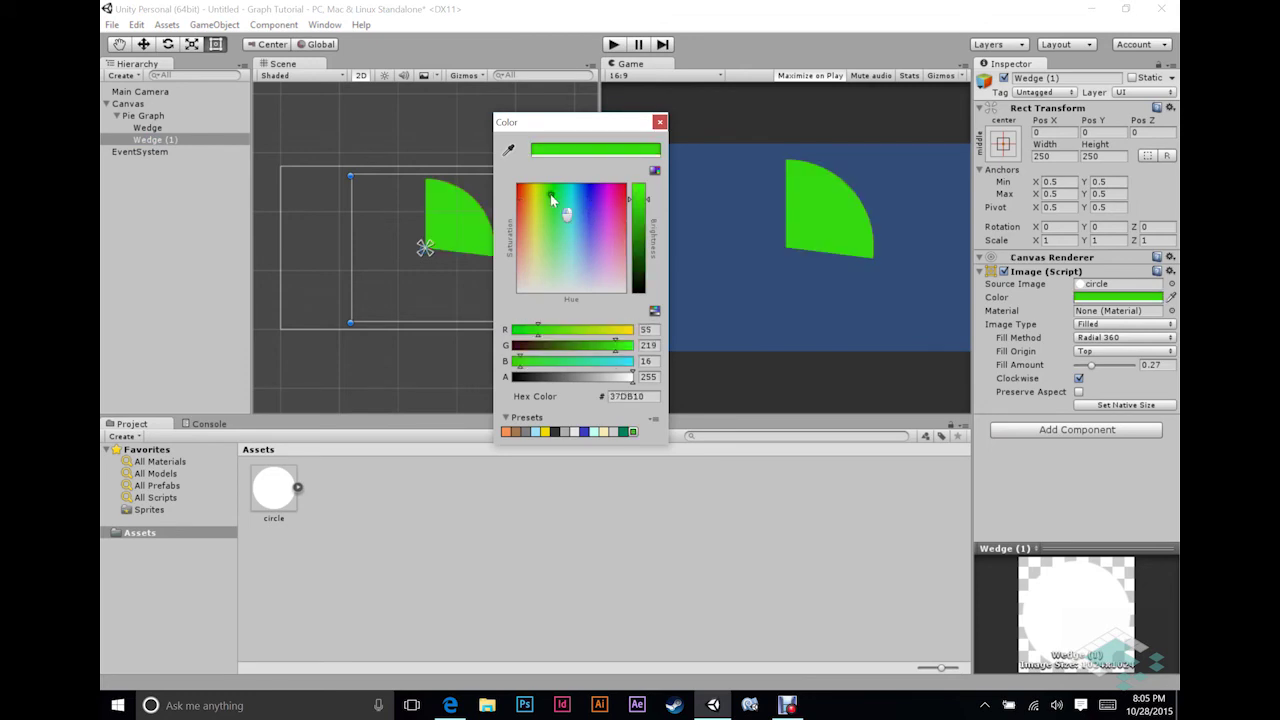
Raise Wedge (1)'s fill amount to 0.38 and deactivate it to reveal the red wedge.
left_click(659, 122)
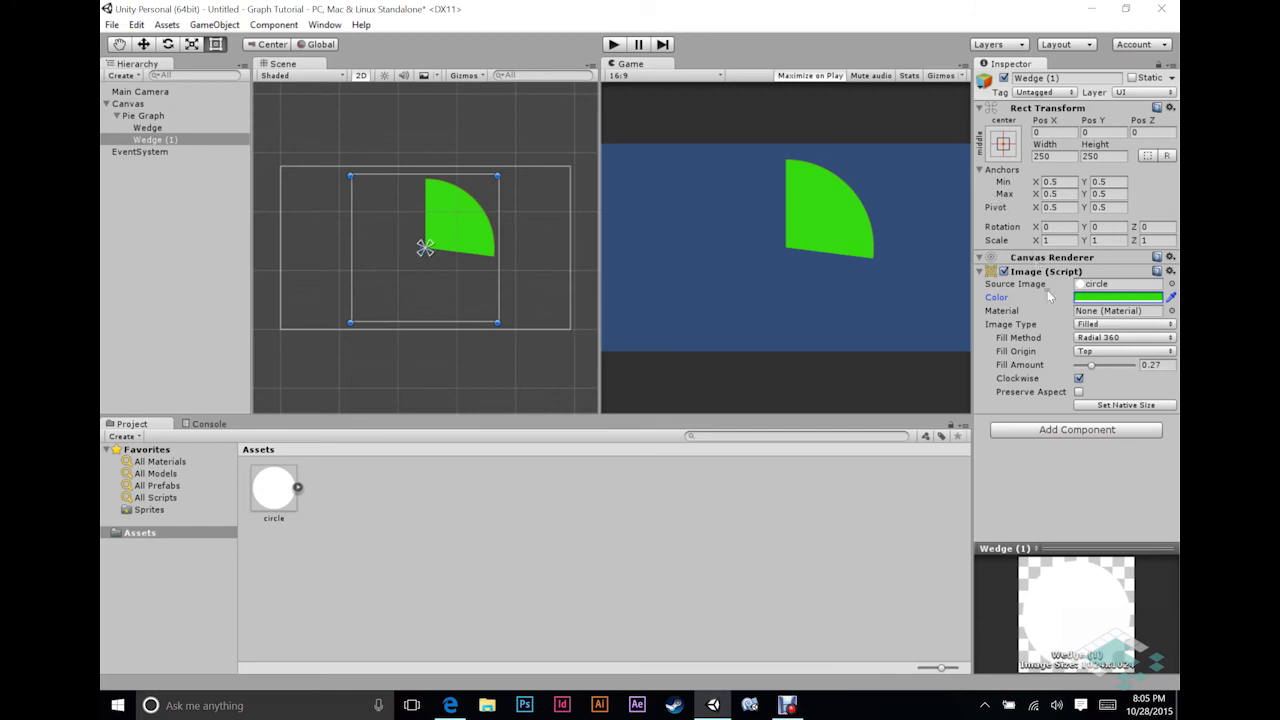
left_click_drag(1092, 366, 1097, 366)
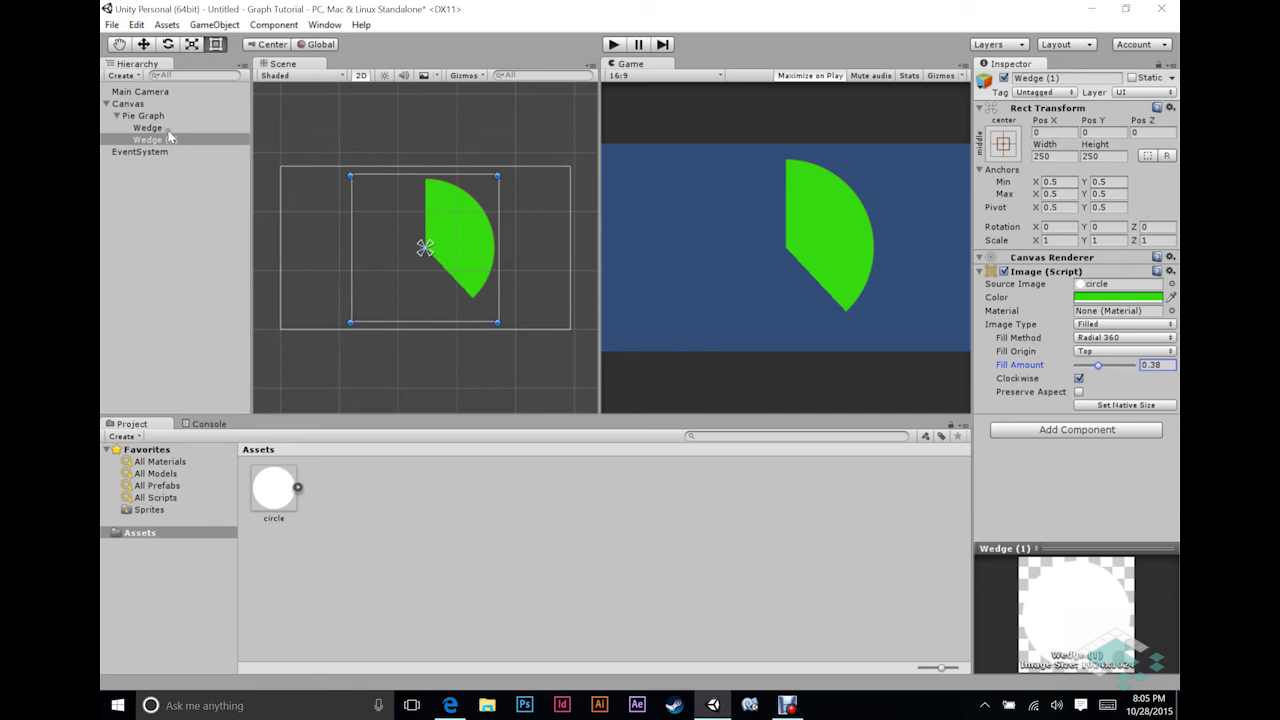
left_click(1004, 77)
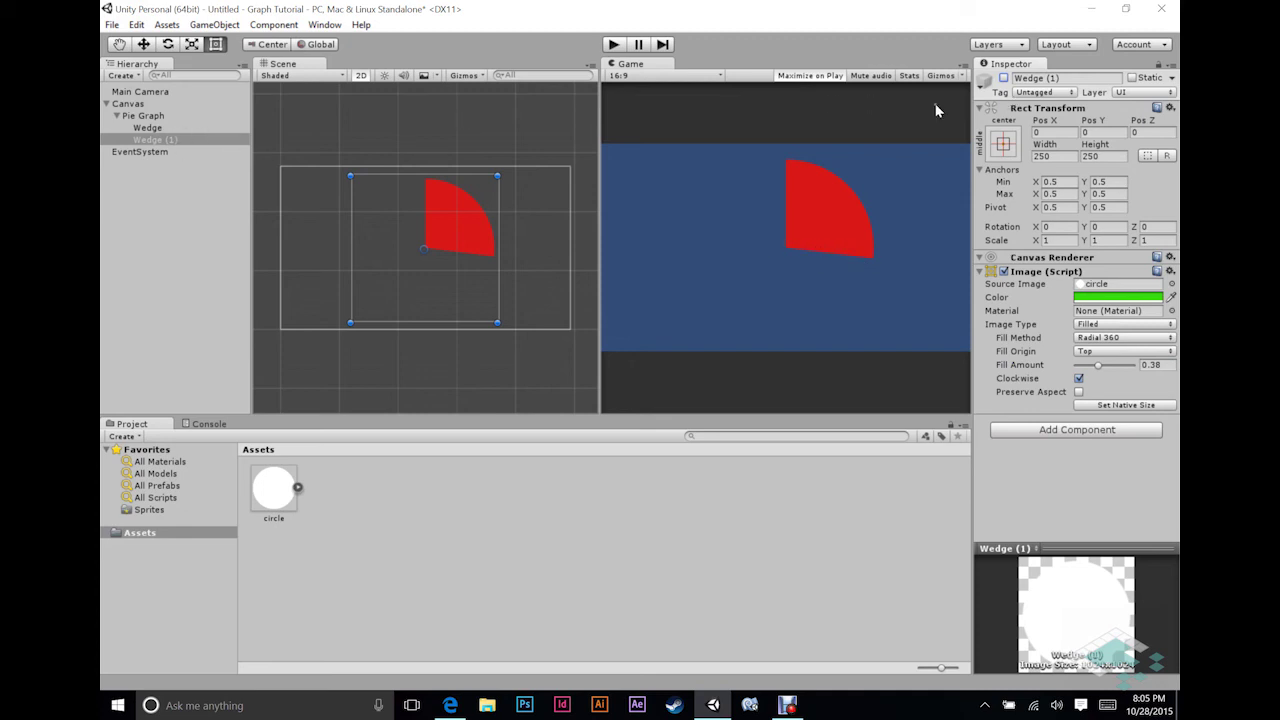
Reactivate Wedge (1) and rotate it to about -96.8° on Z so green follows red.
left_click(1003, 79)
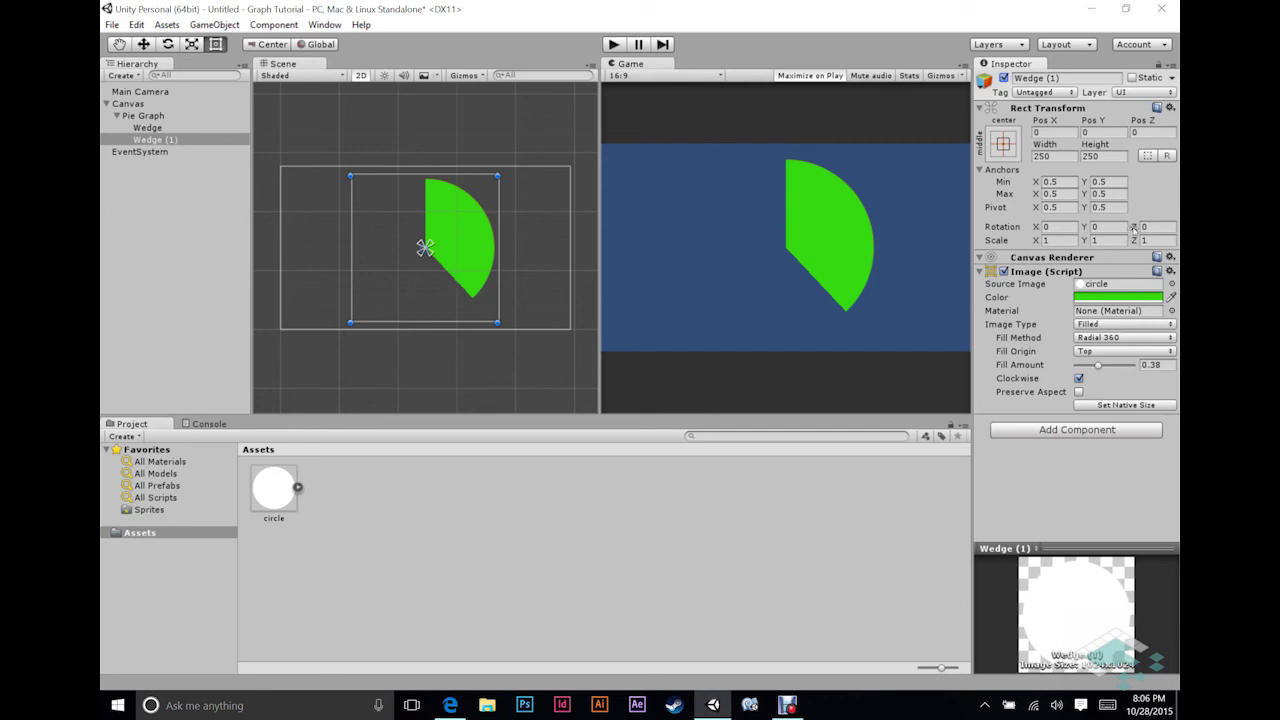
left_click(1148, 228)
left_click_drag(1134, 228, 266, 233)
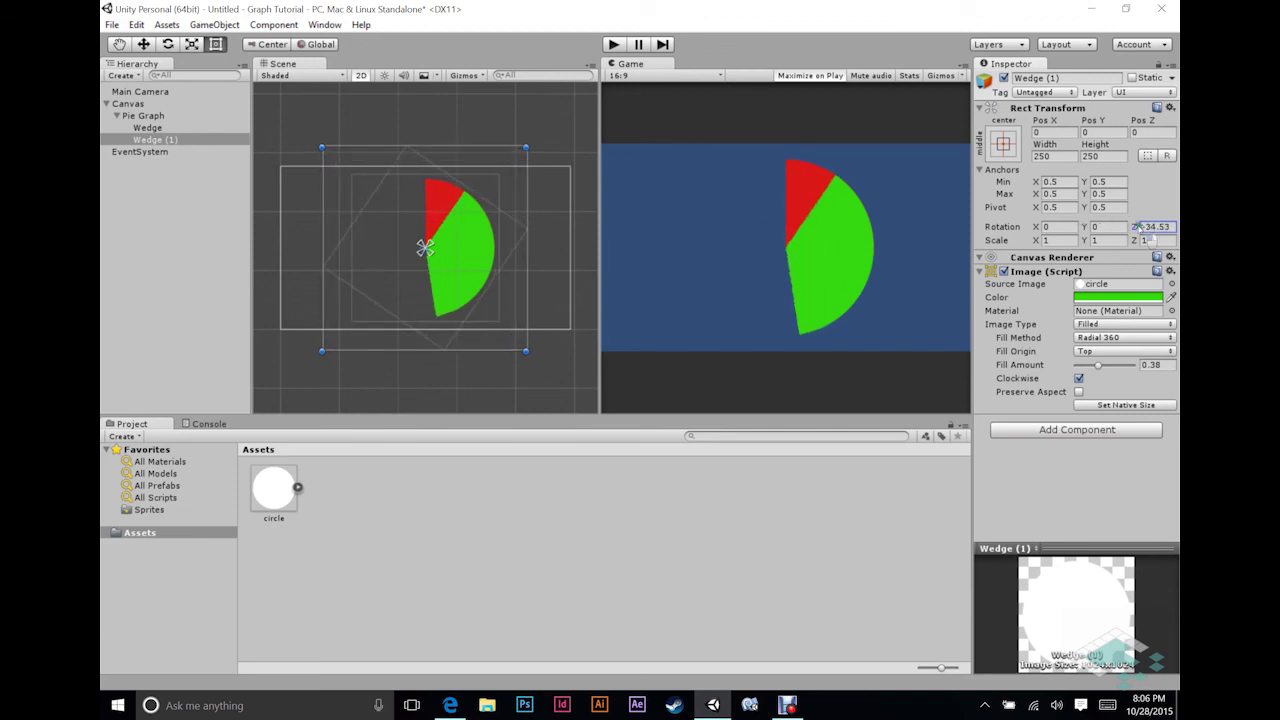
left_click_drag(1138, 230, 261, 225)
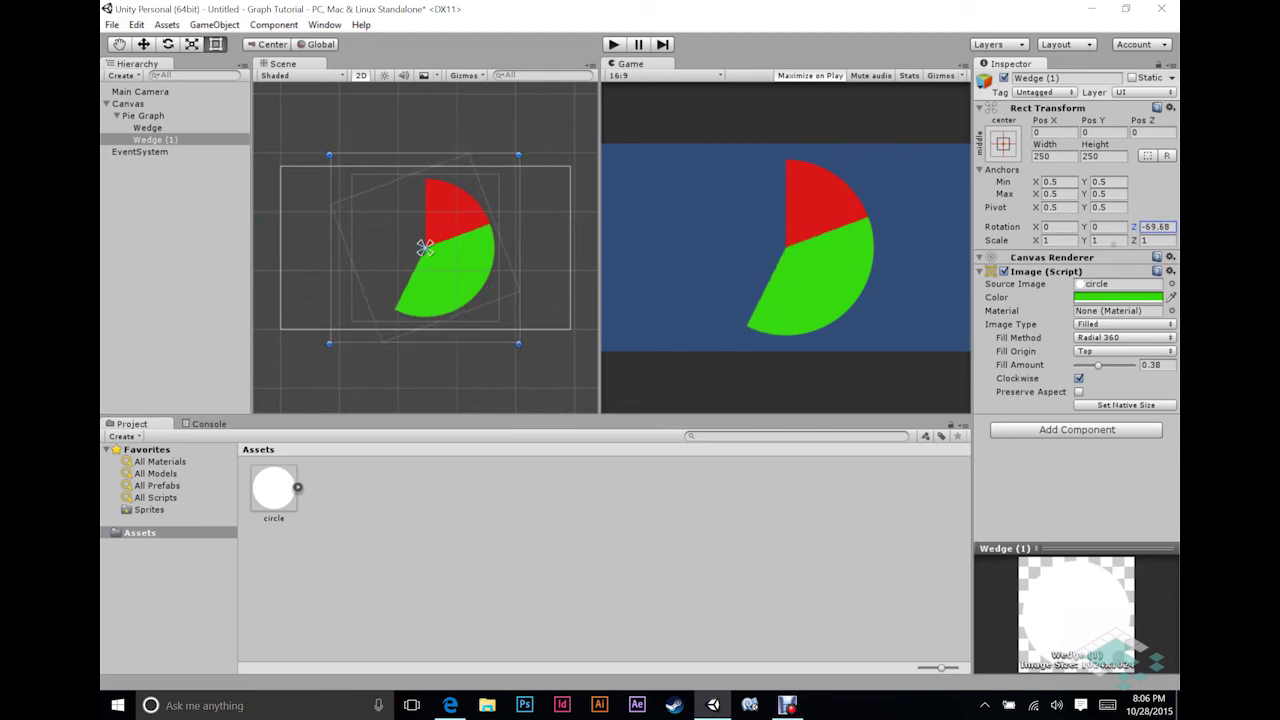
left_click_drag(1135, 228, 1012, 236)
Set the red Wedge's fill amount to exactly 0.25, keeping Clockwise fill on.
left_click(145, 128)
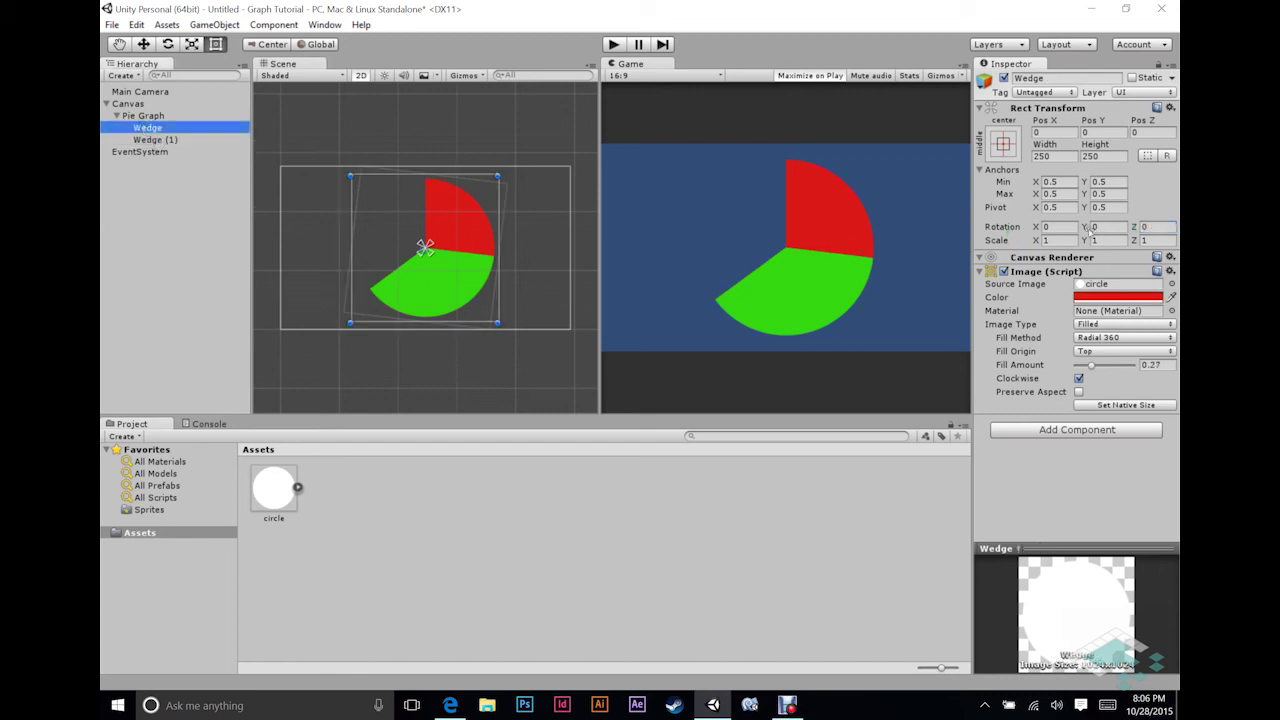
left_click(1145, 364)
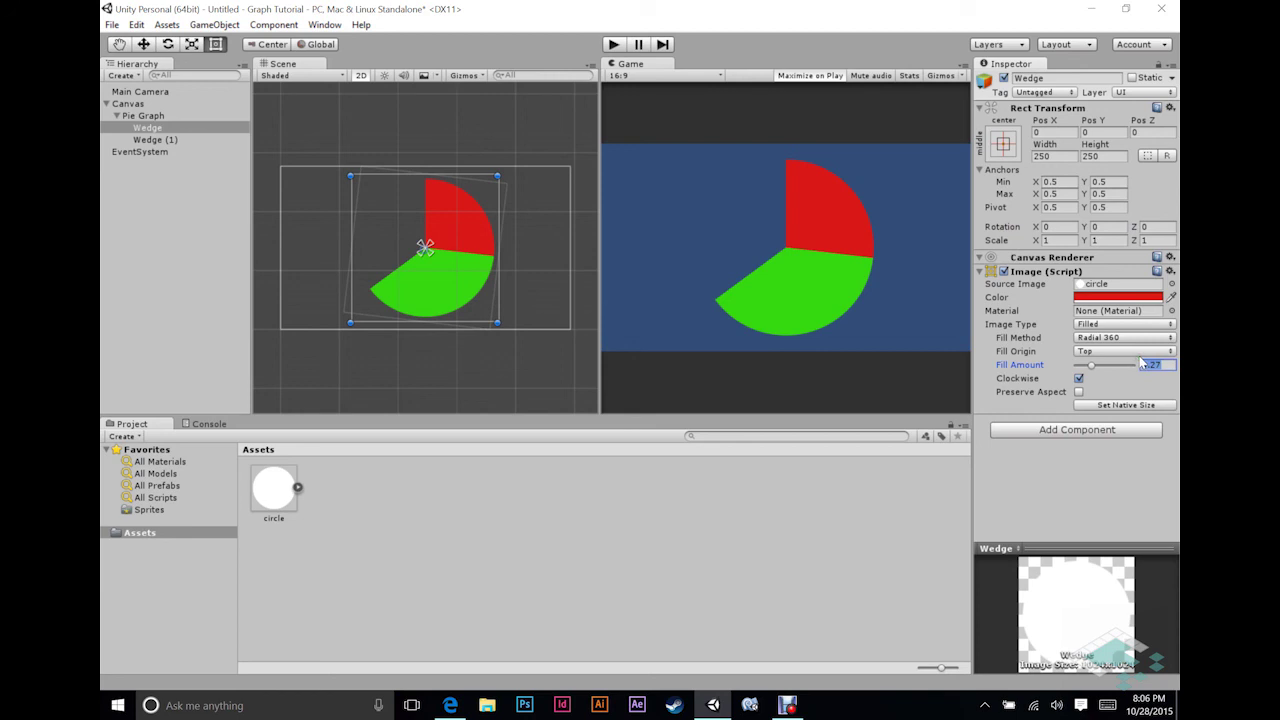
type("0.25")
left_click(1078, 378)
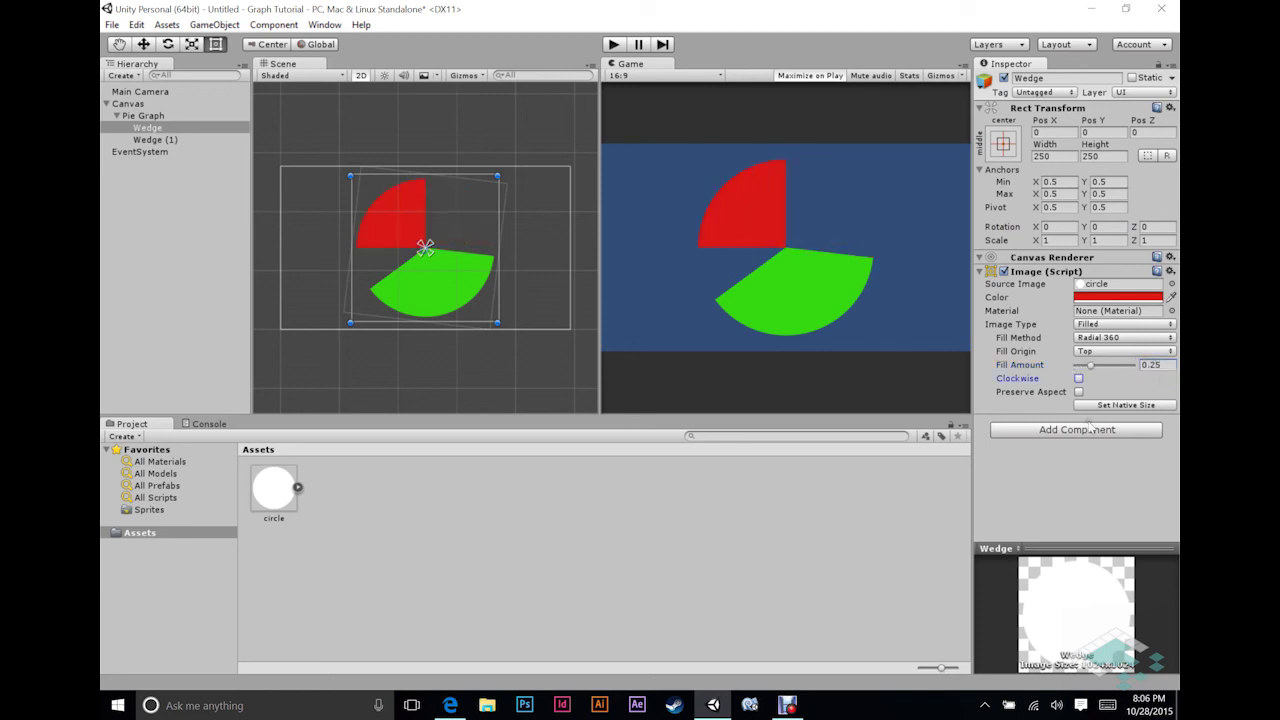
left_click(1078, 378)
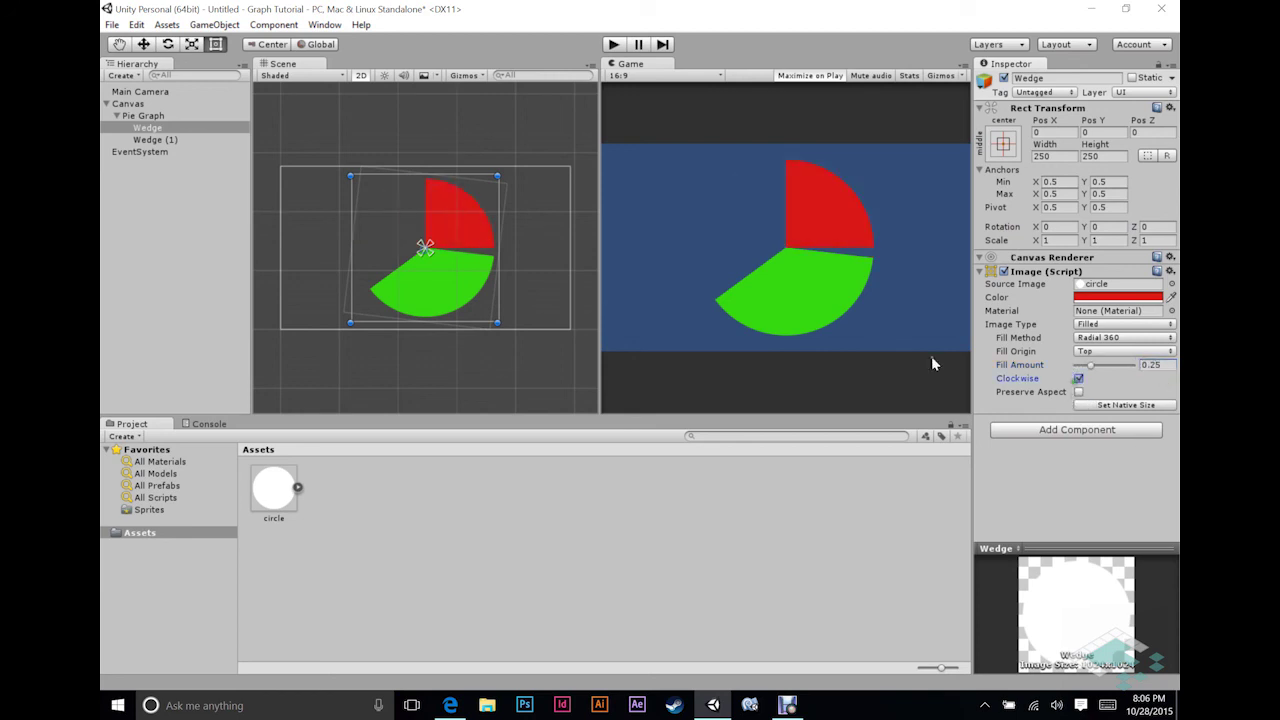
Give Wedge (1) a Z rotation of -90 and a fill amount of 0.5.
left_click(150, 140)
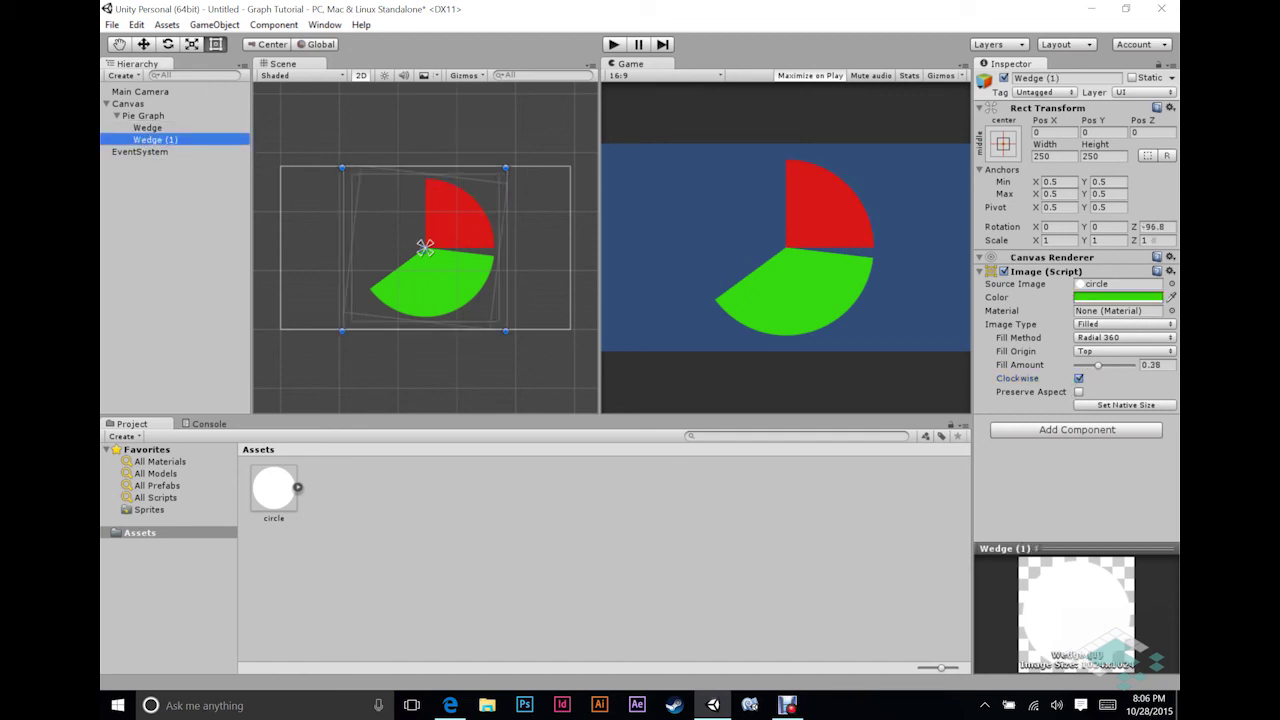
left_click(1152, 227)
type("-90")
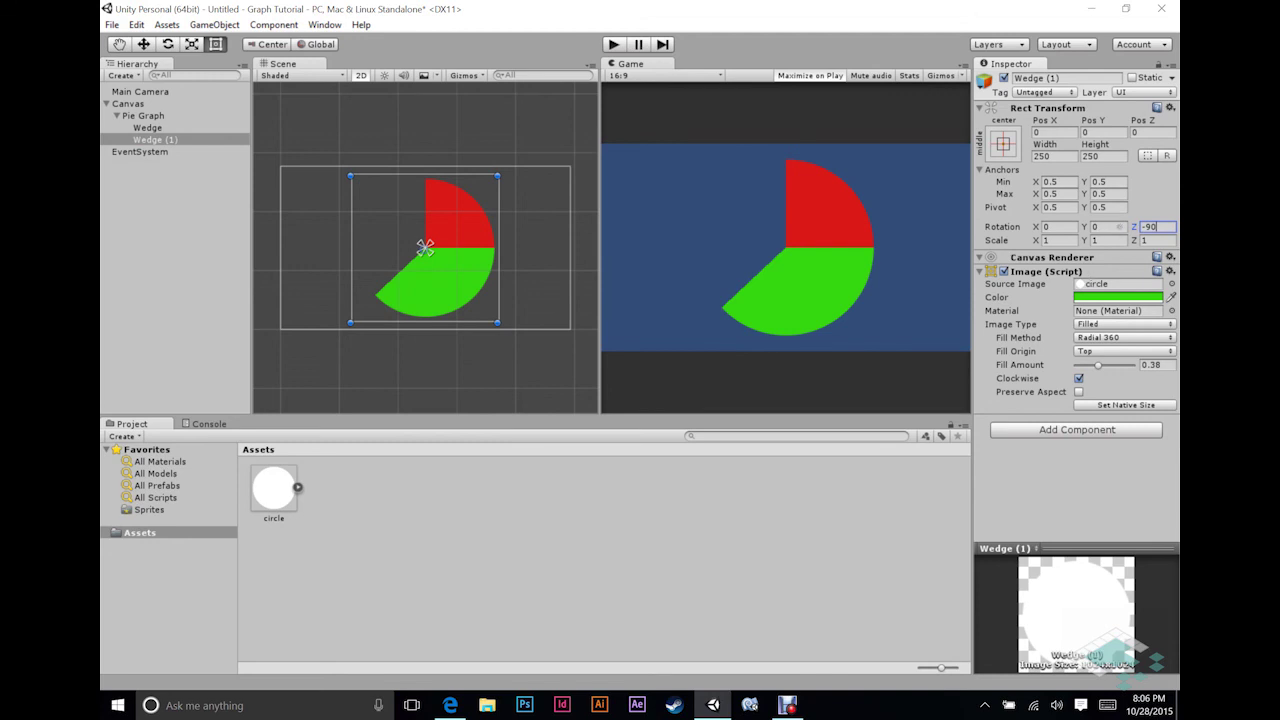
left_click(1152, 364)
type("0.")
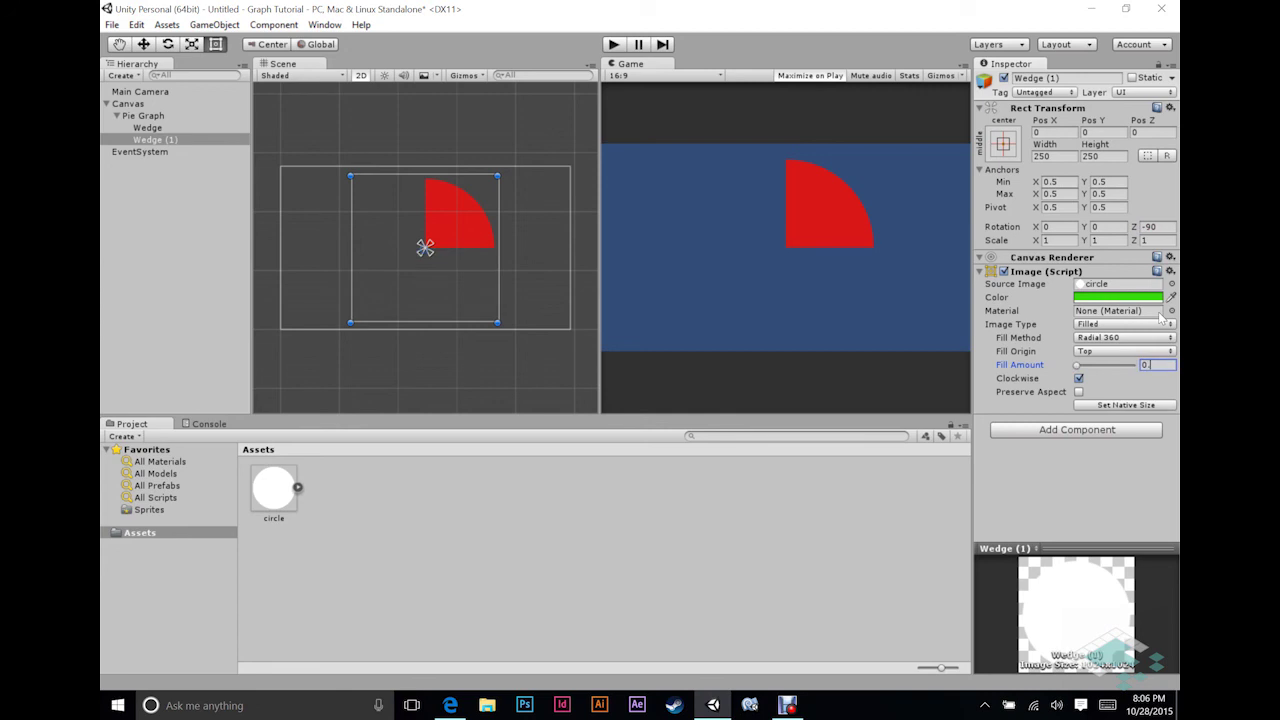
type("5")
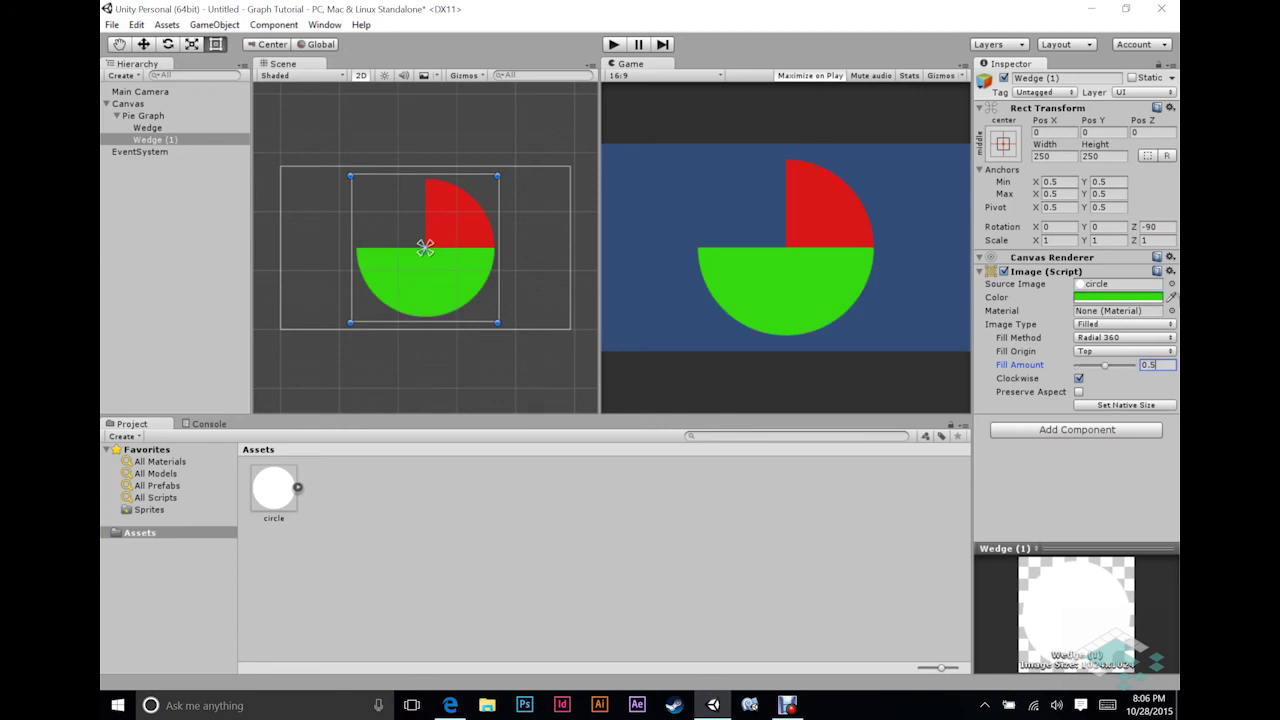
Duplicate Wedge (1) into Wedge (2) and colour it magenta.
left_click(158, 124)
key("Down")
key("Down")
key("Up")
key("ctrl+d")
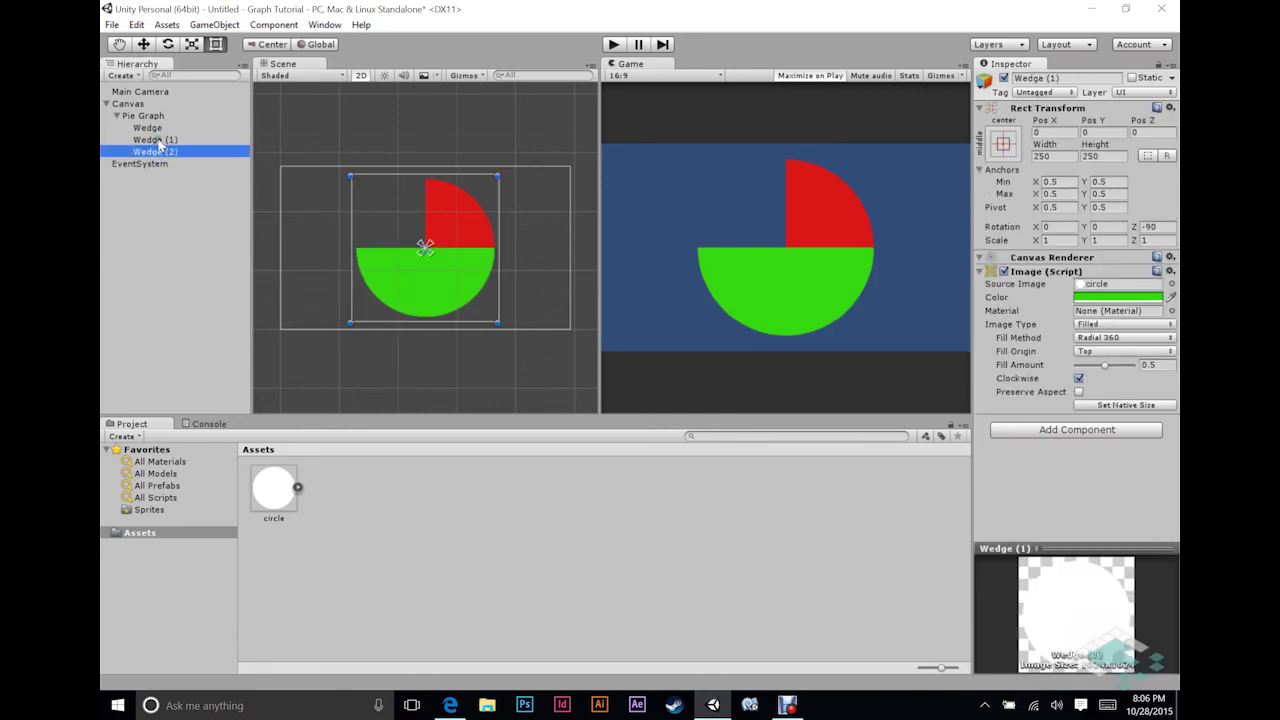
left_click(1118, 297)
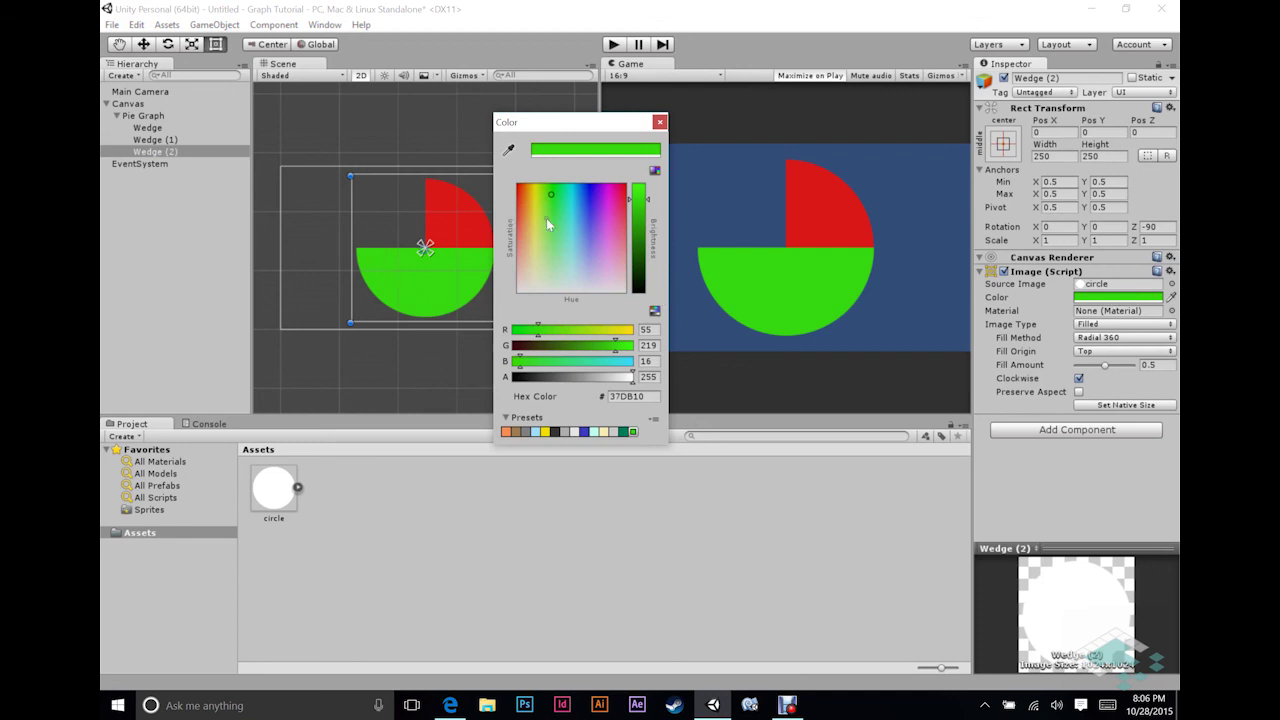
left_click(604, 218)
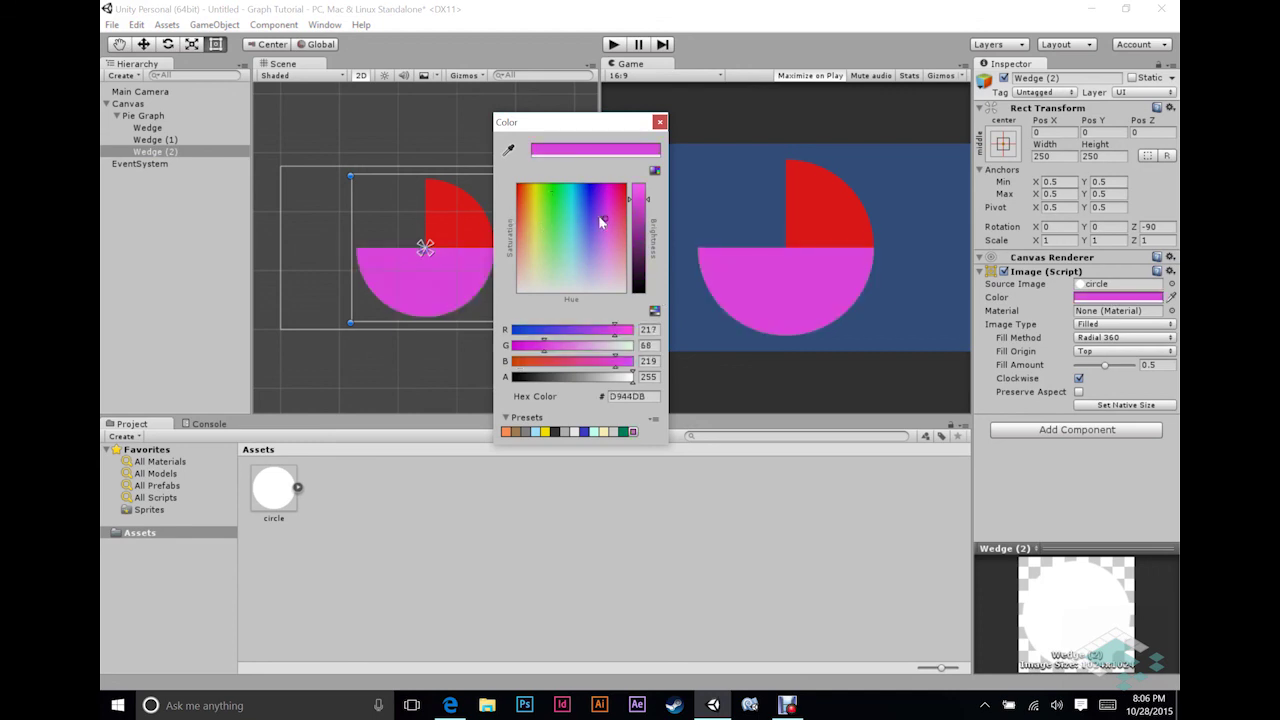
left_click(659, 121)
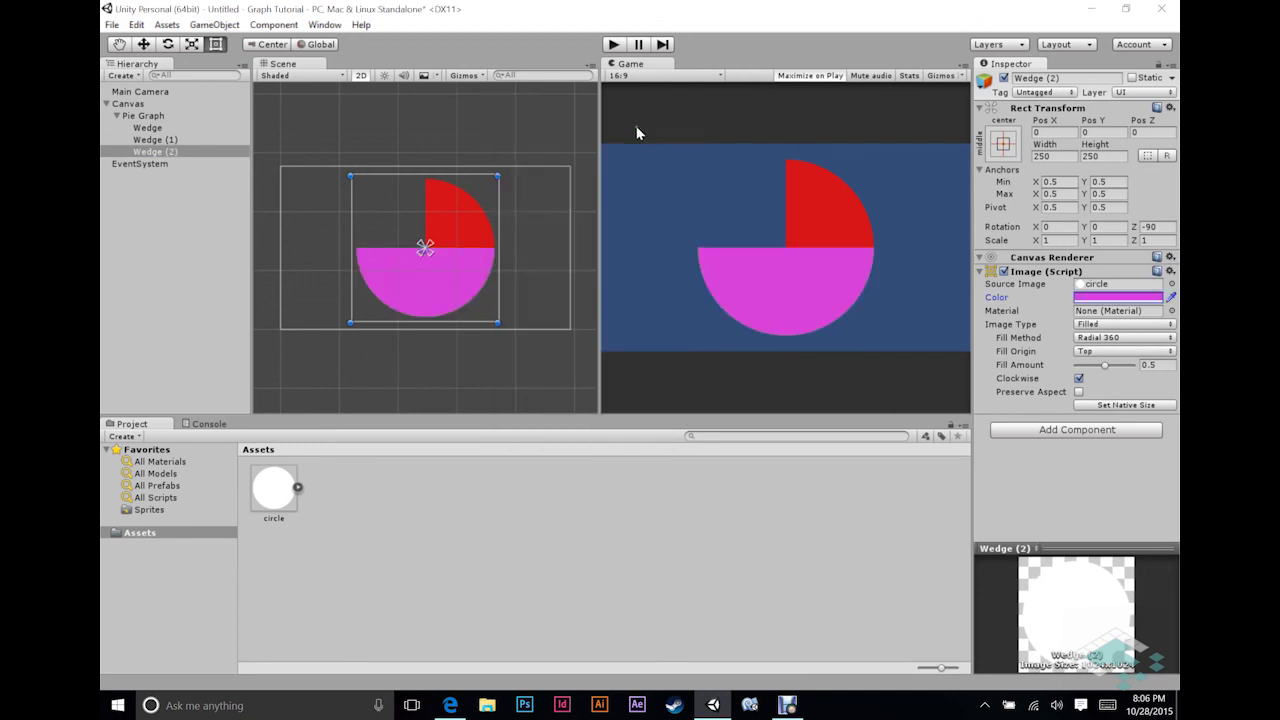
Give Wedge (2) fill 0.1 and Z rotation -270, then duplicate it as Wedge (3).
left_click(1117, 366)
type("0.1")
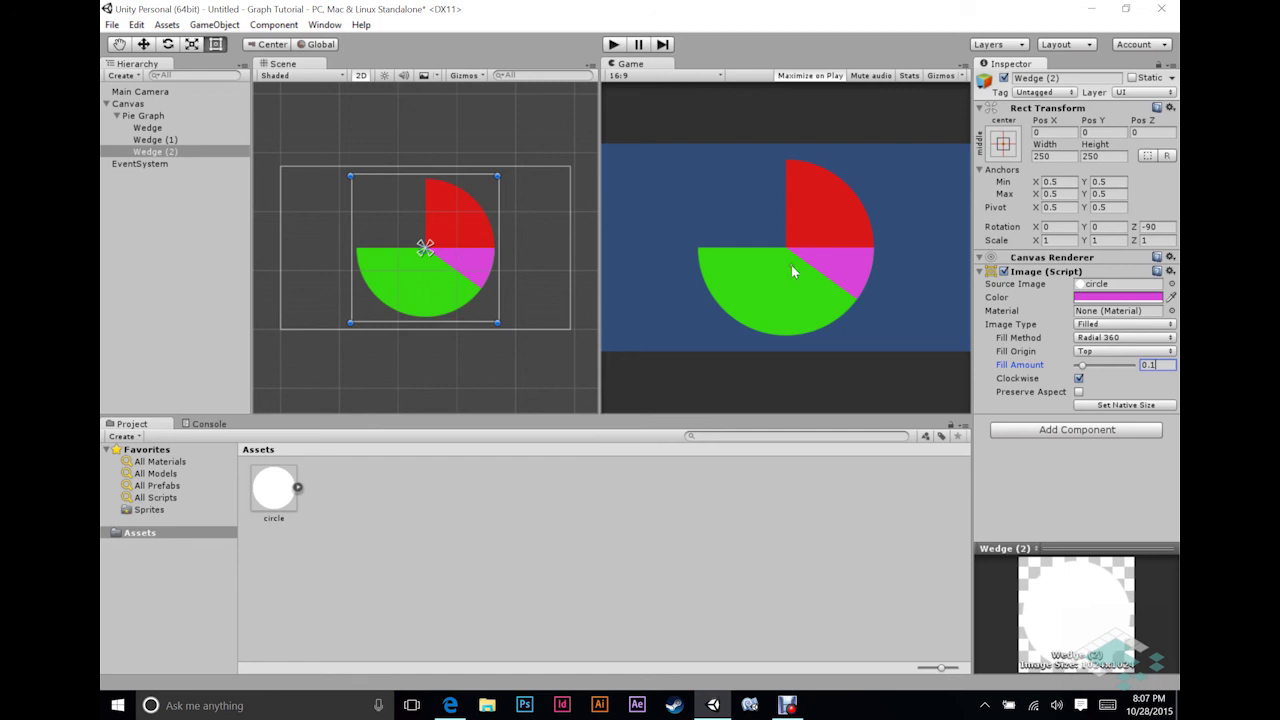
left_click(1152, 227)
type("-270")
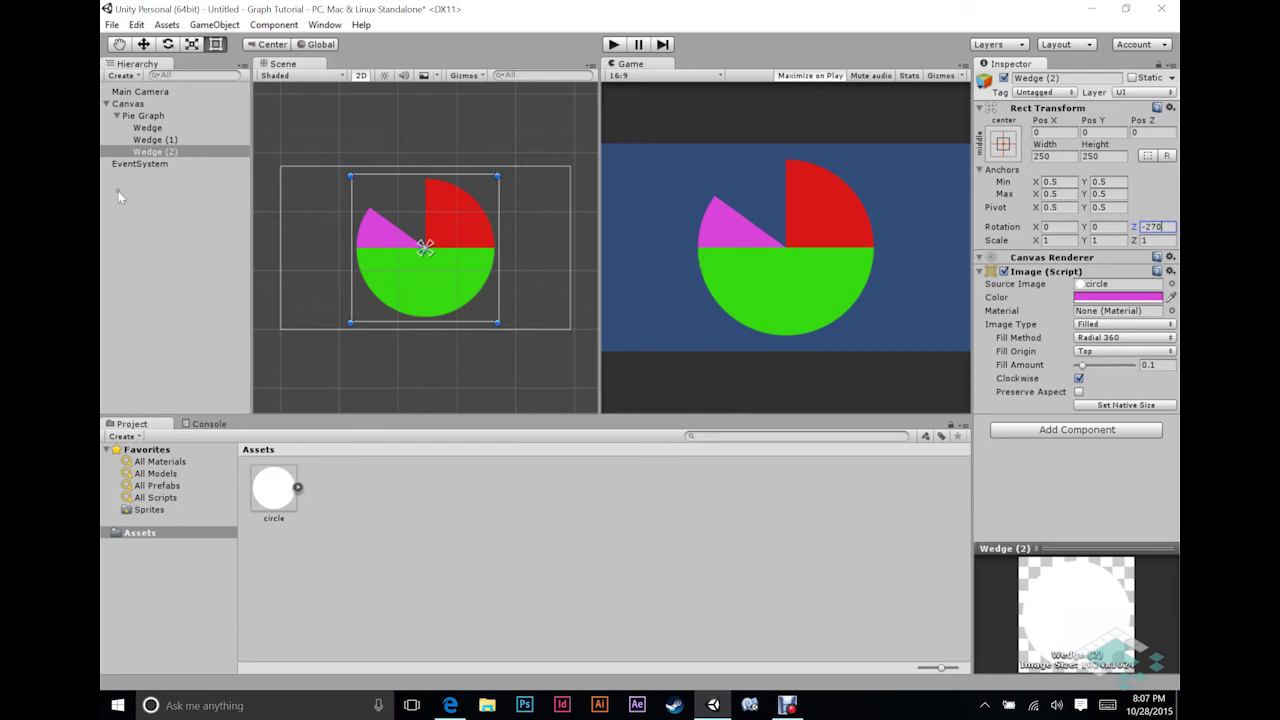
left_click(140, 152)
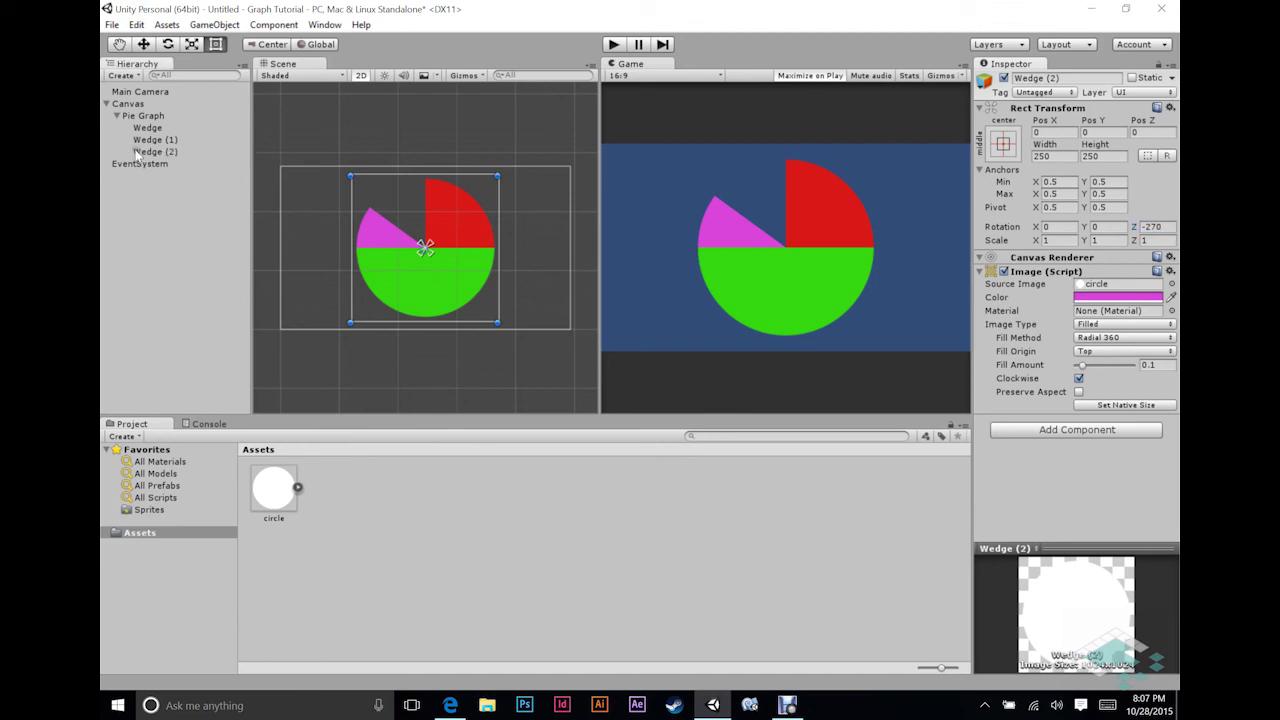
key("ctrl+d")
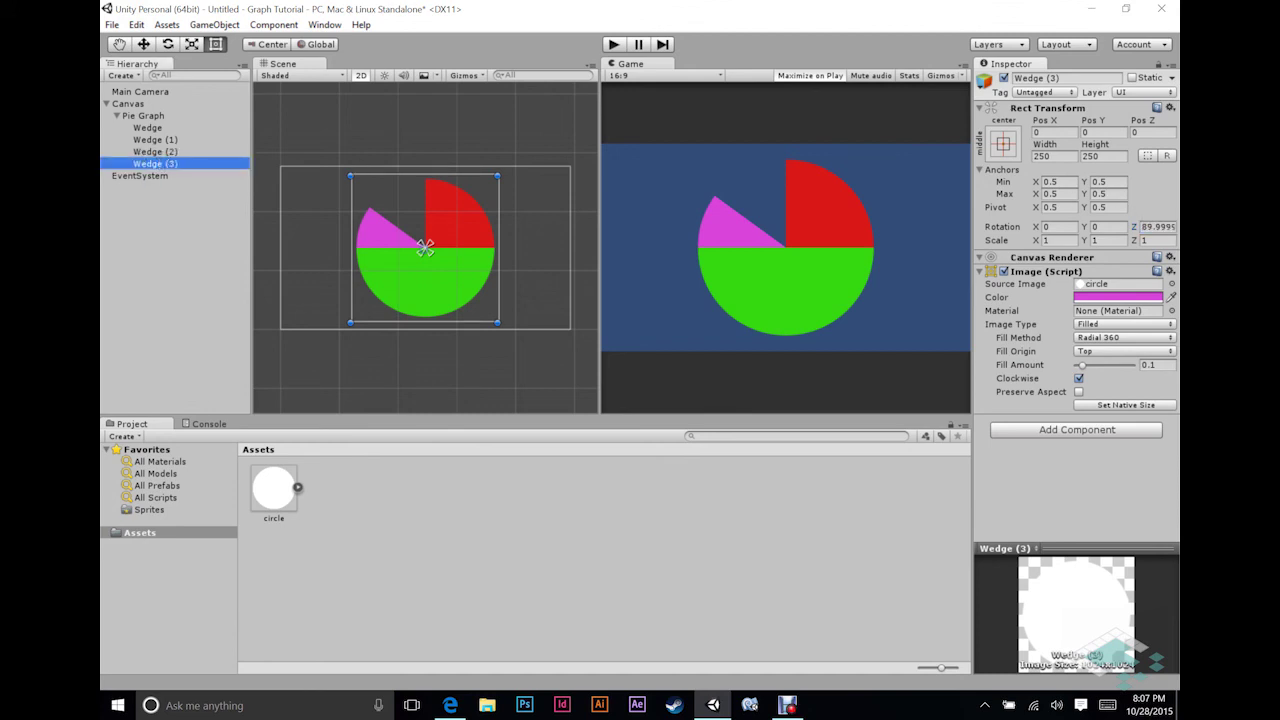
Set Wedge (3) to fill 0.15 and Z rotation 54°, and colour it yellow.
left_click(1152, 365)
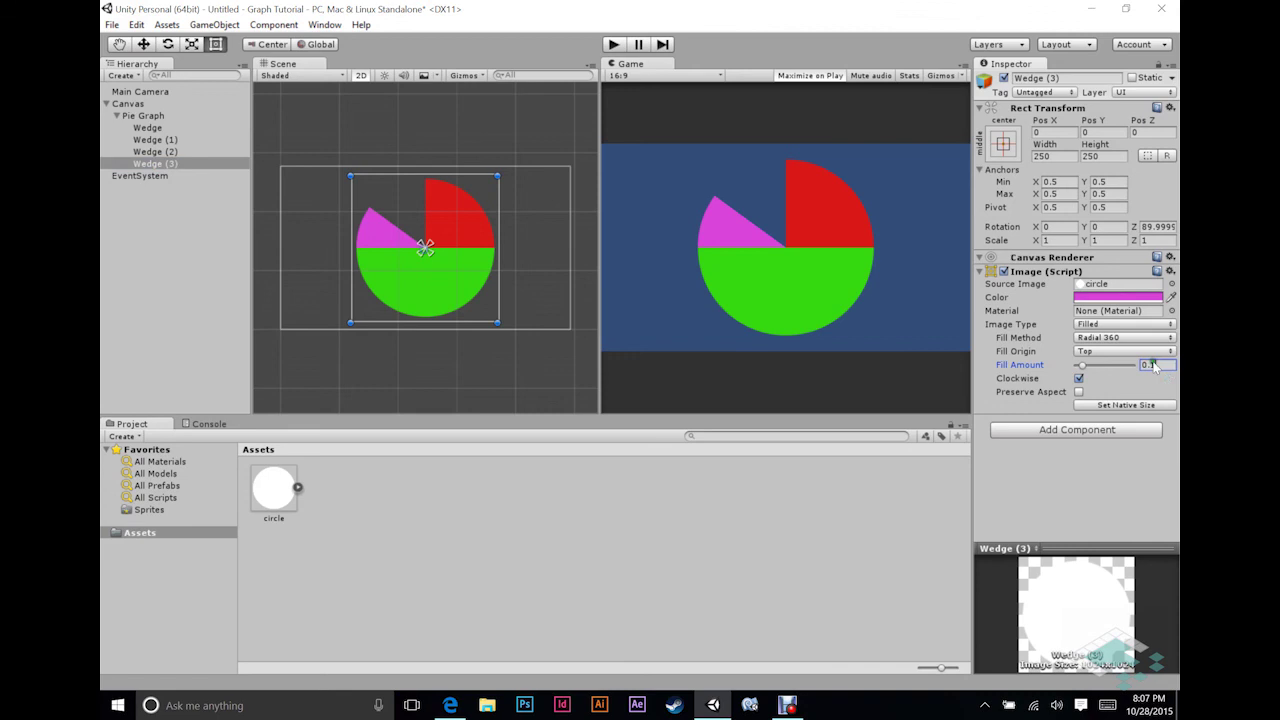
type("0.15")
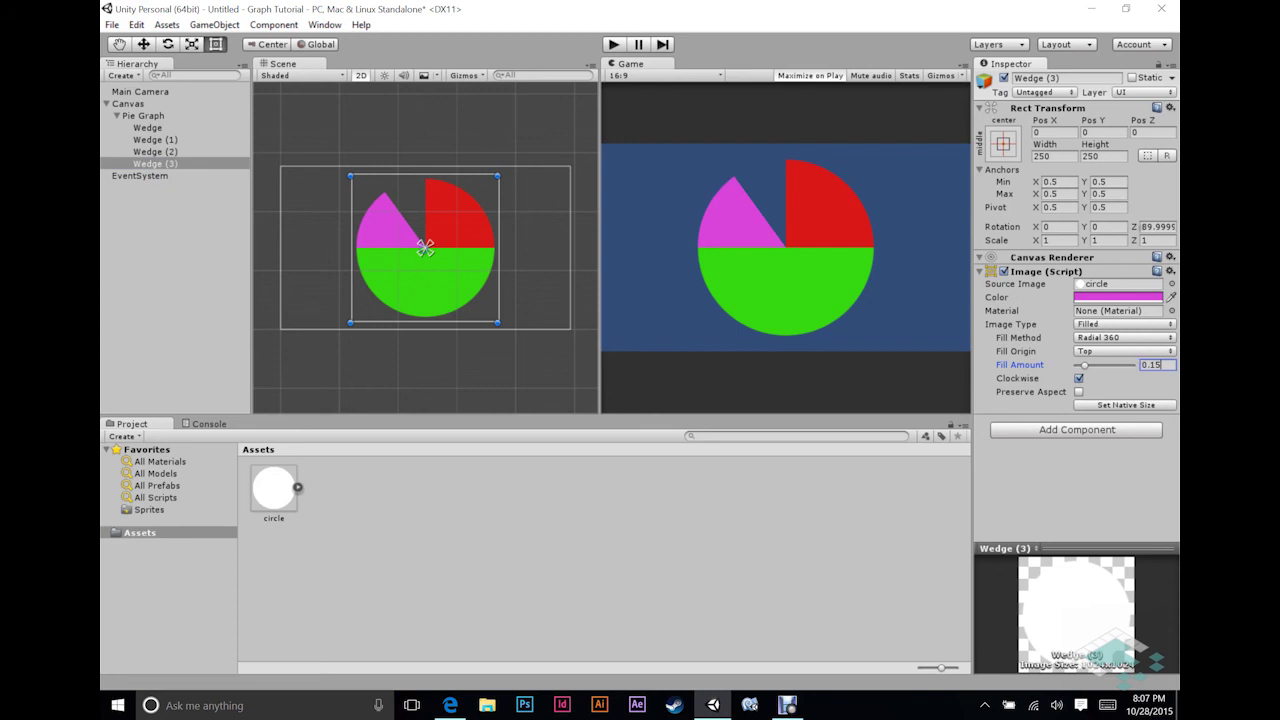
left_click_drag(1133, 227, 1050, 245)
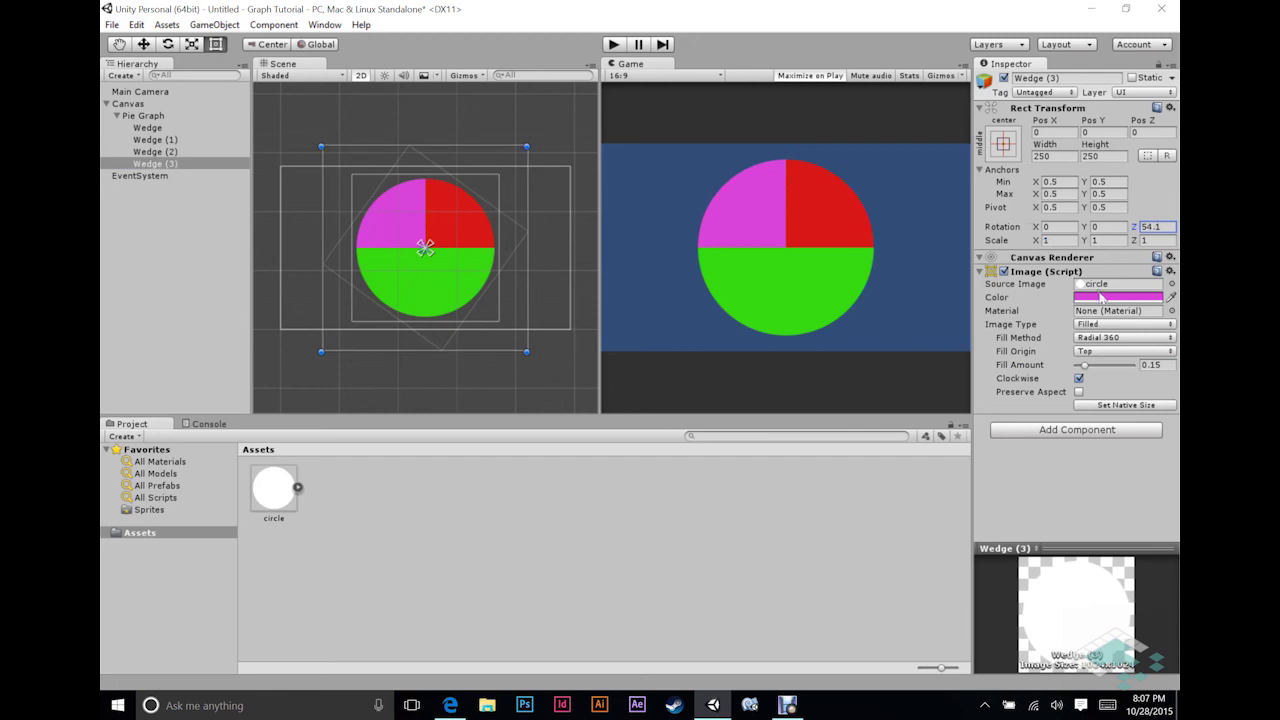
left_click(1150, 227)
type("54")
left_click(1095, 297)
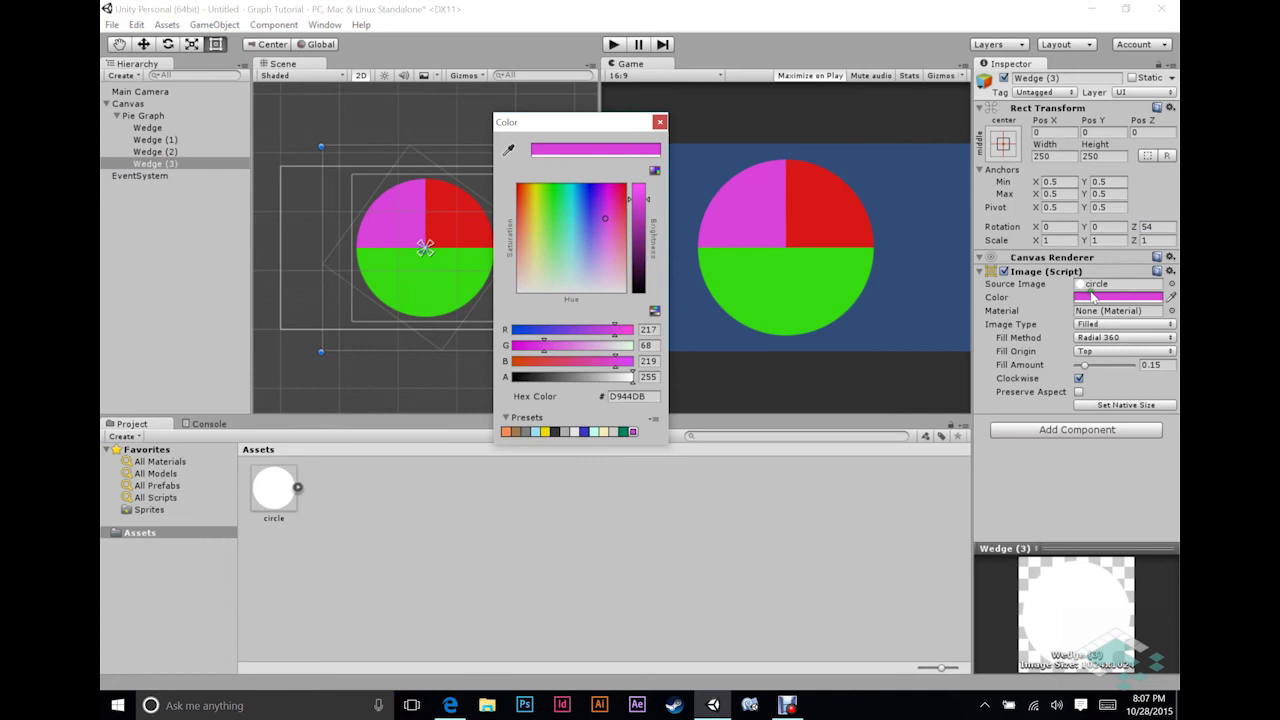
left_click_drag(537, 242, 533, 203)
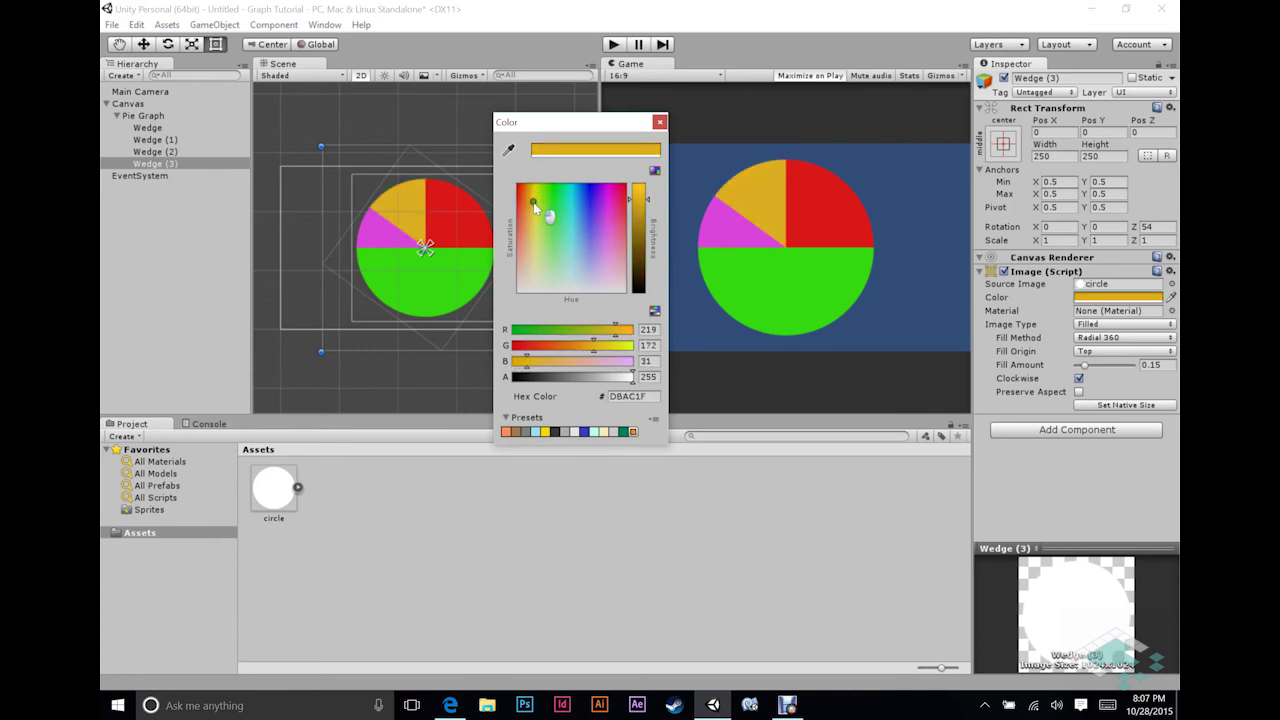
left_click(659, 122)
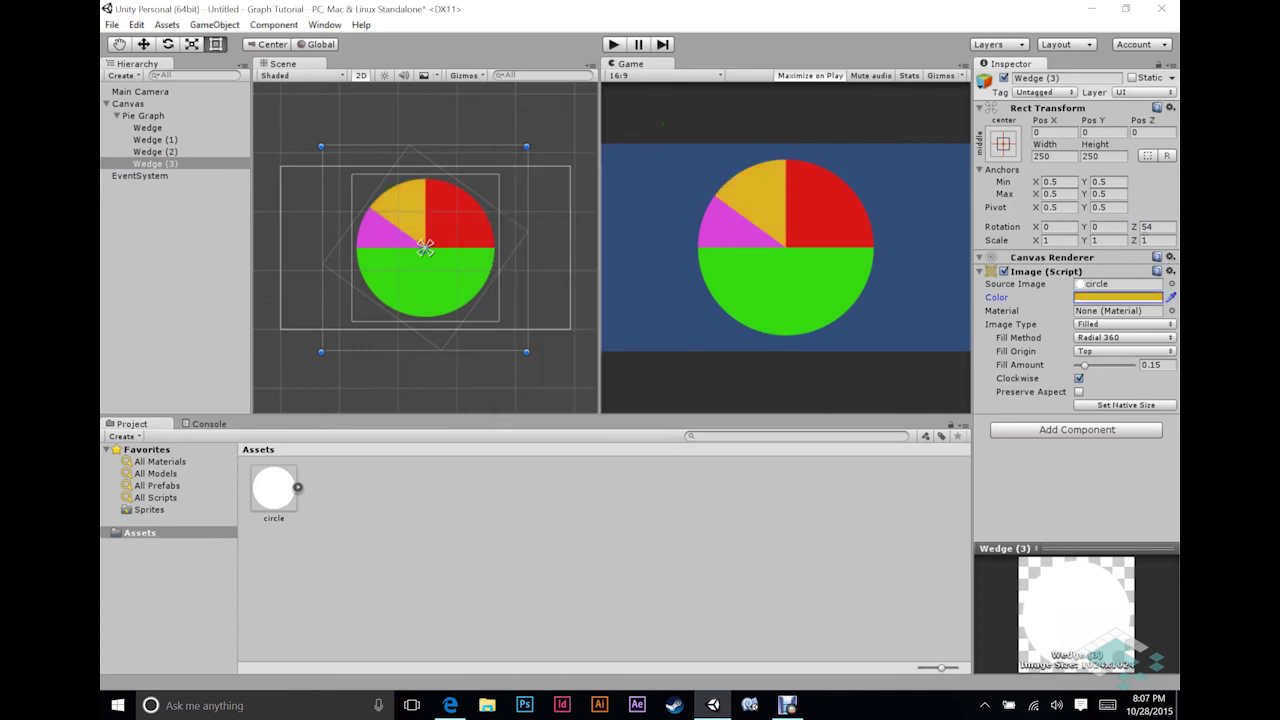